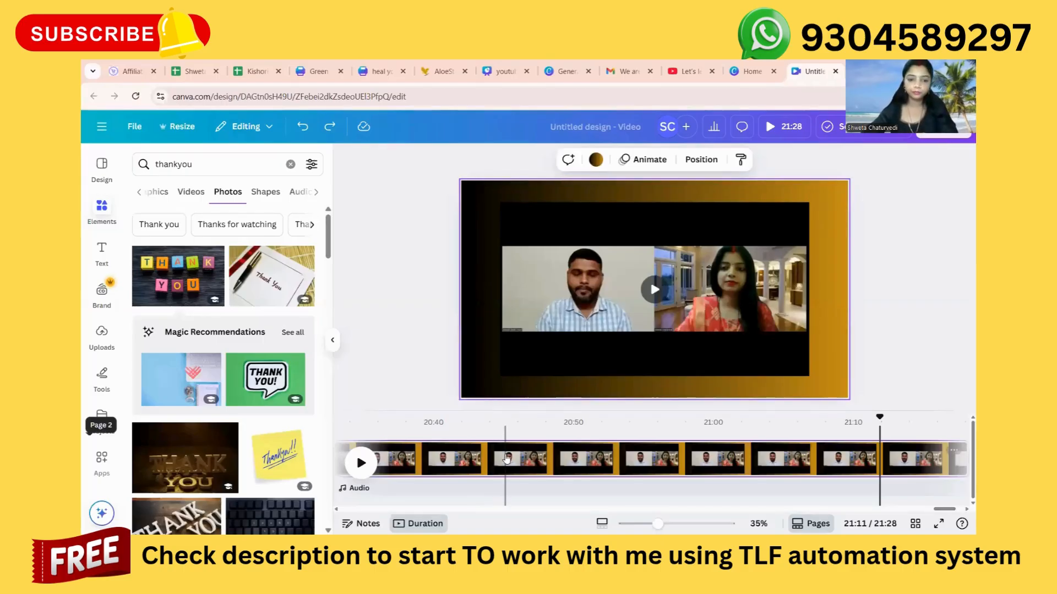
Replace the black-and-gold gradient page background with the two-person meeting video so that it fills the page.
click(515, 465)
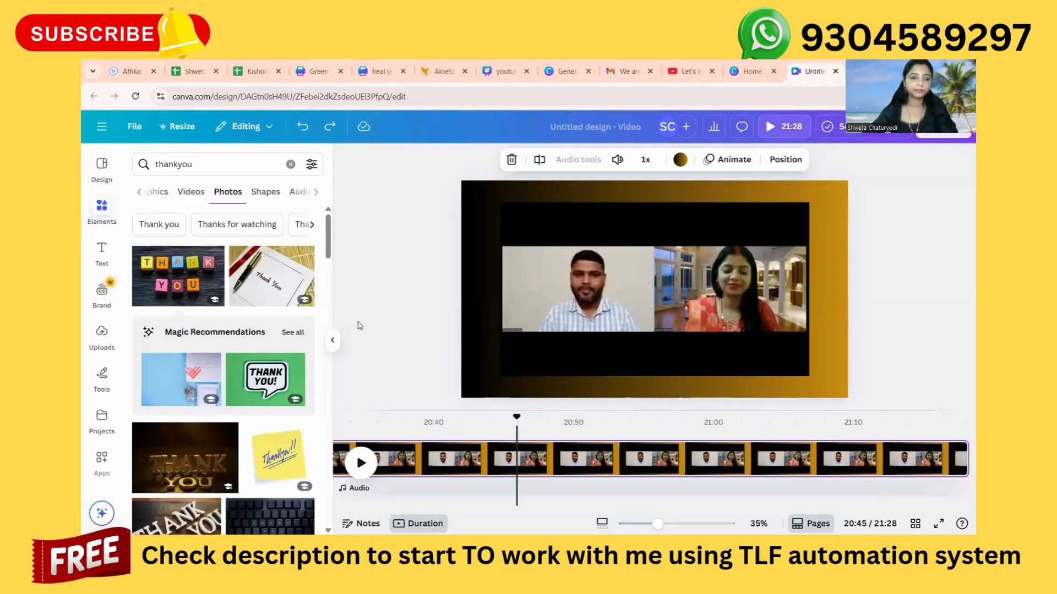
click(332, 340)
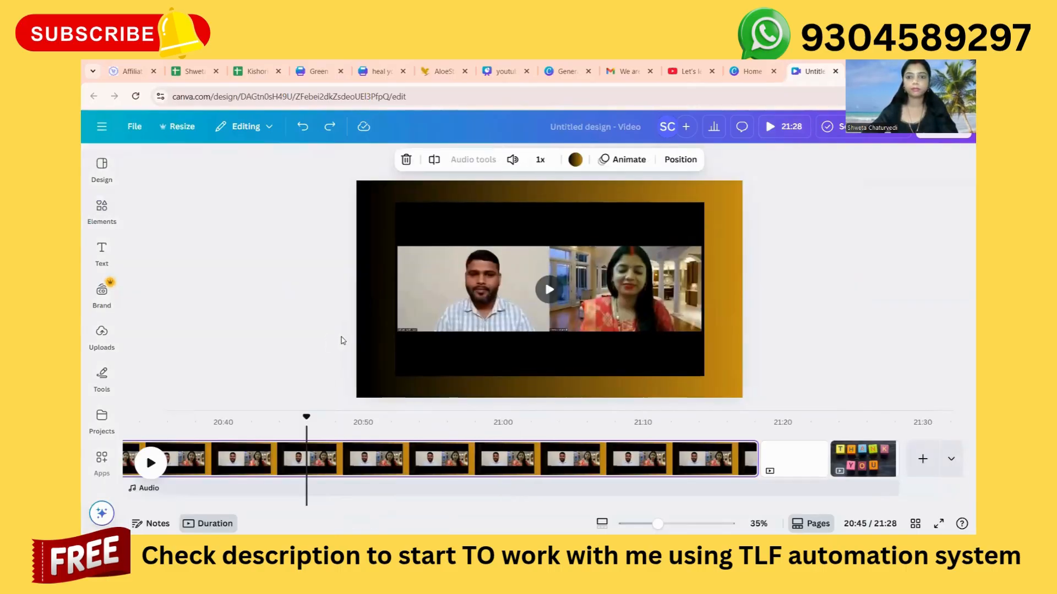
click(646, 332)
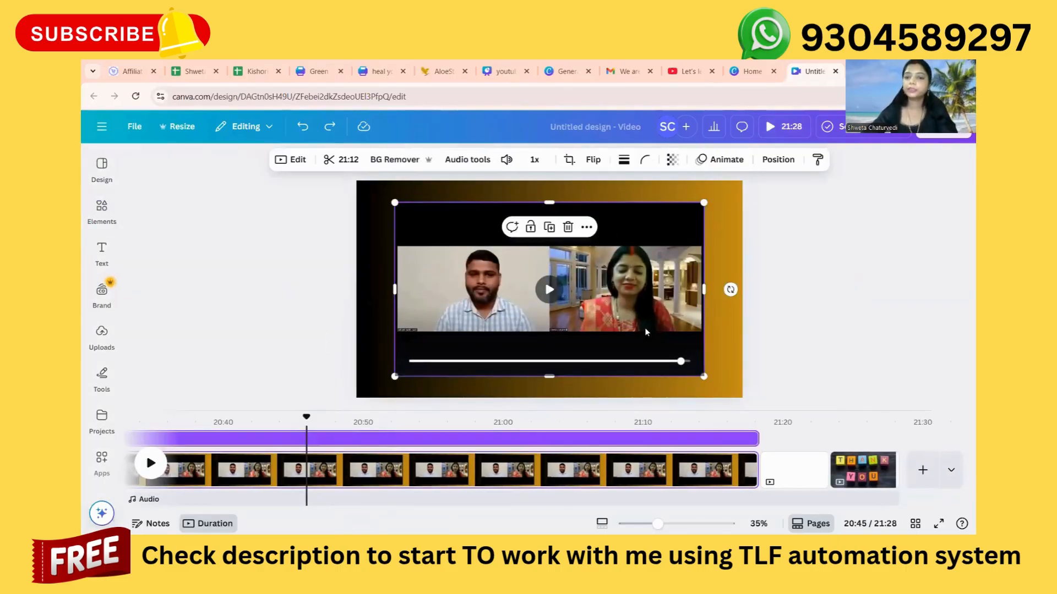
right_click(646, 331)
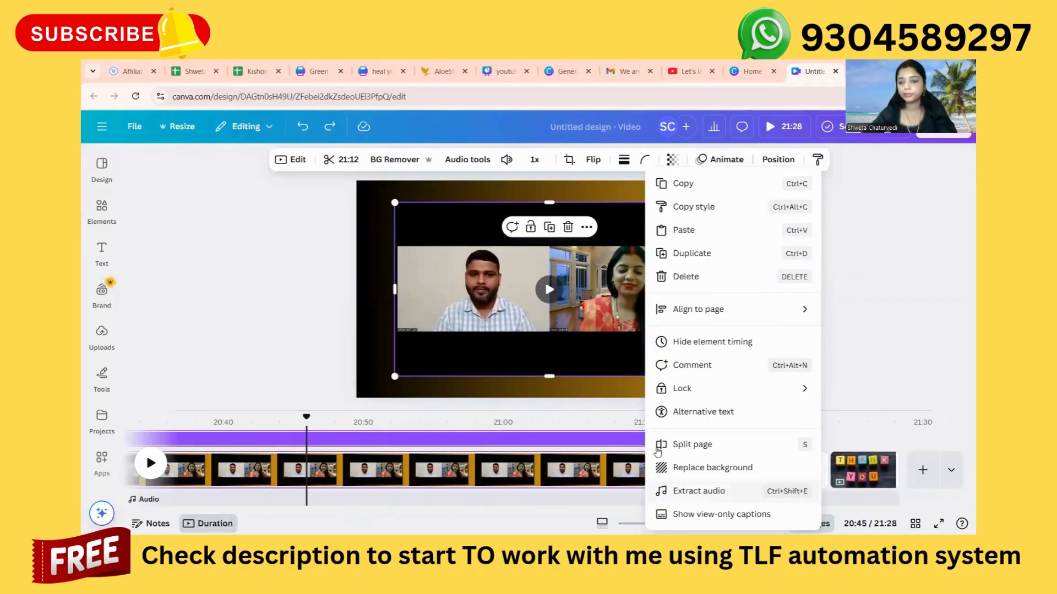
click(658, 447)
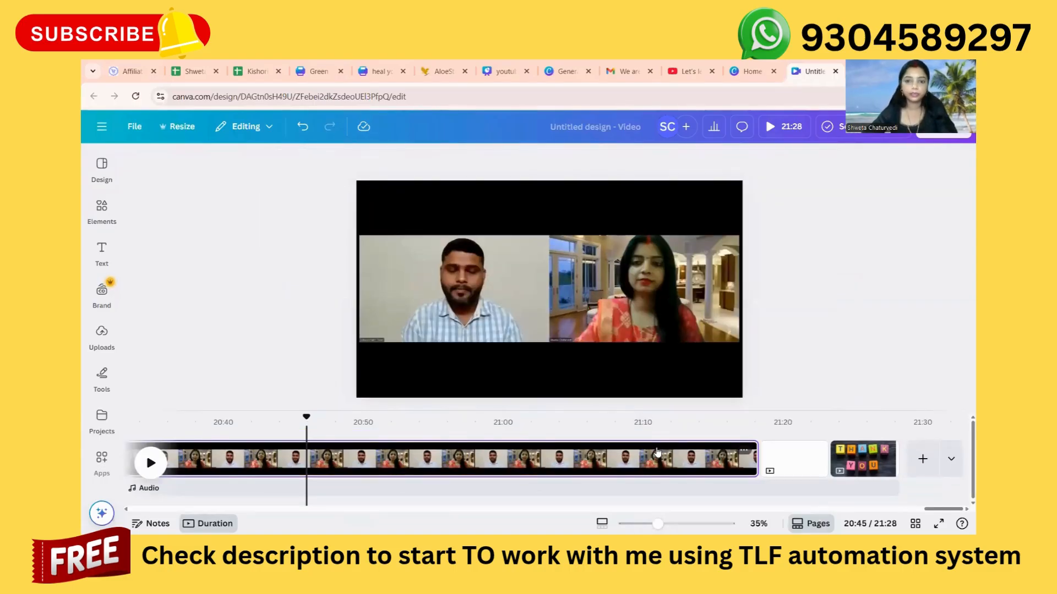
click(303, 128)
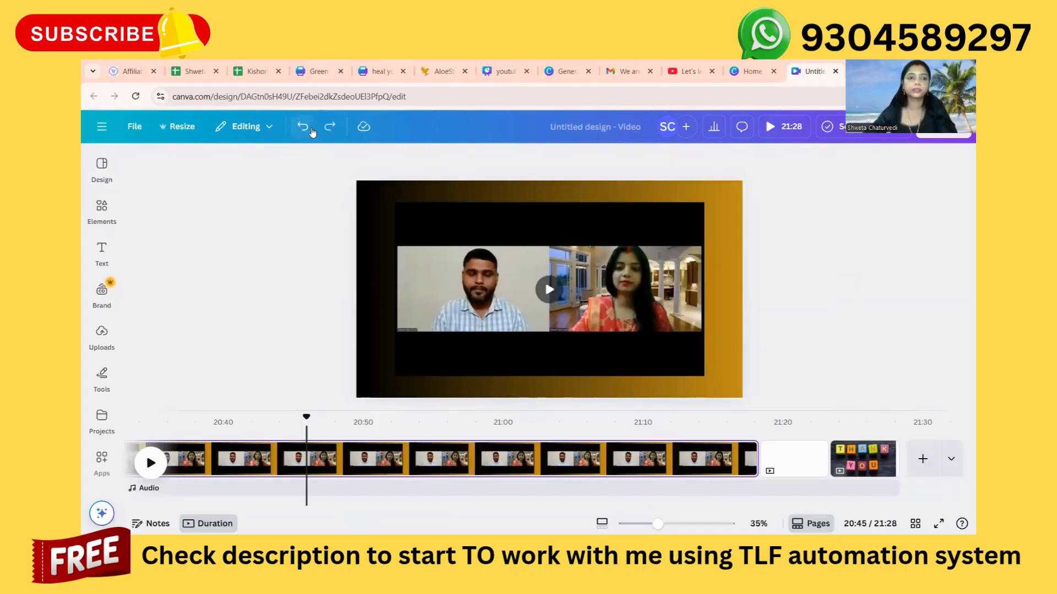
click(326, 127)
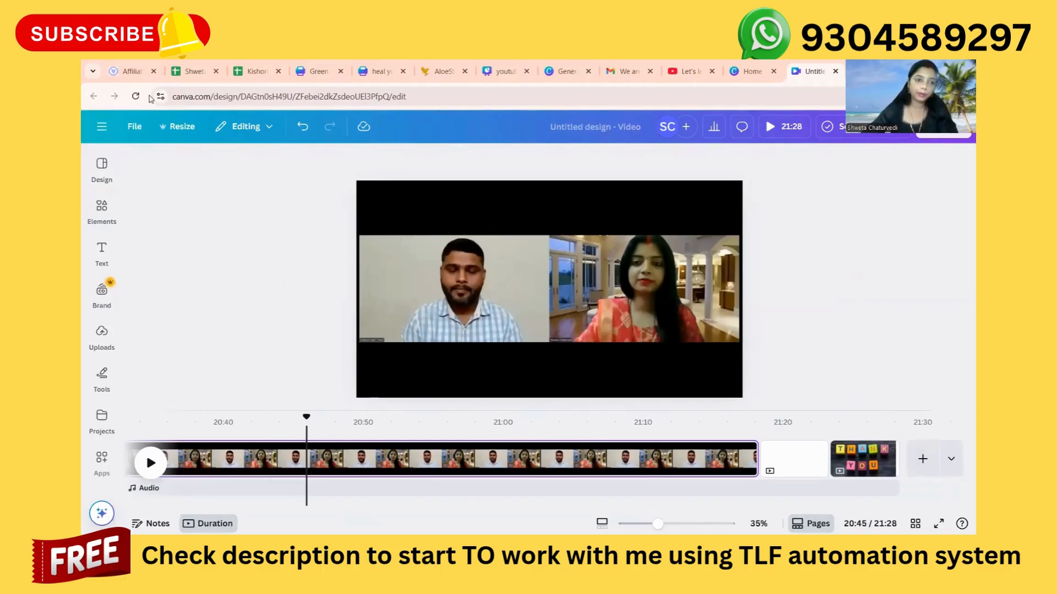
Add a subheading text box to the video page and enter the WhatsApp contact phone number in it.
click(102, 256)
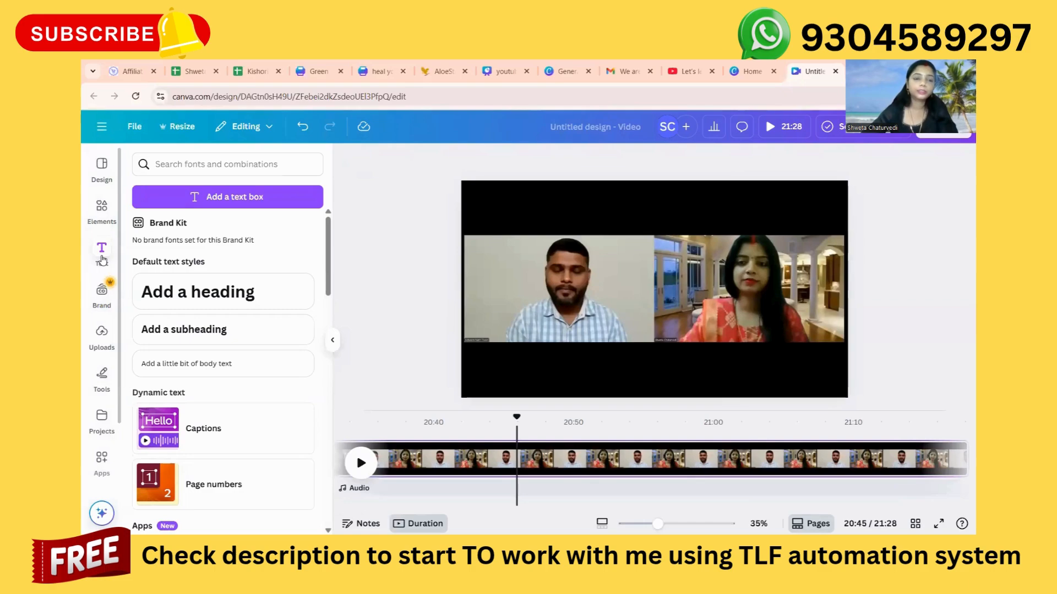
click(179, 331)
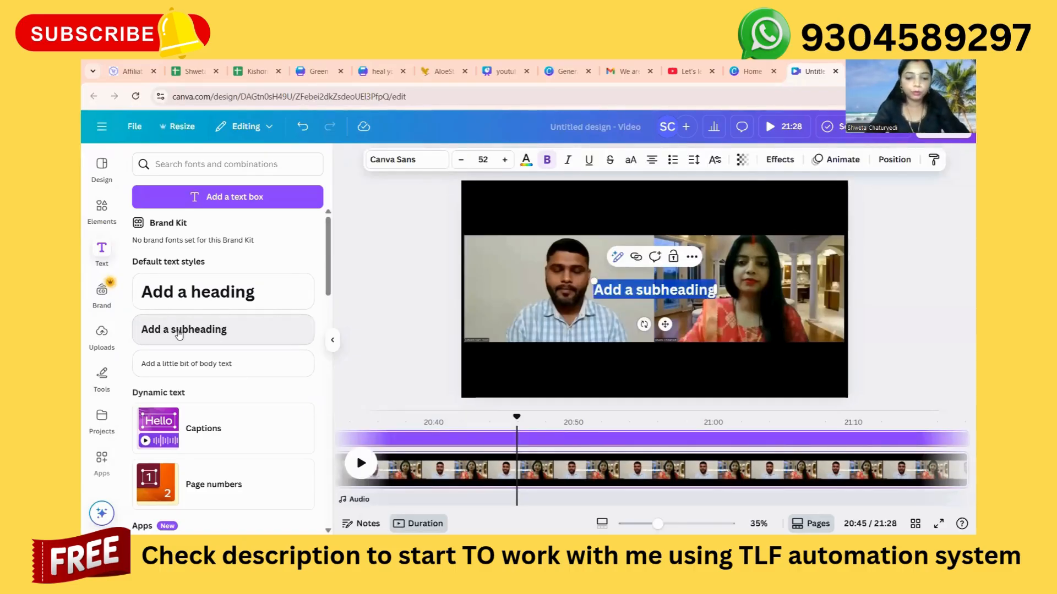
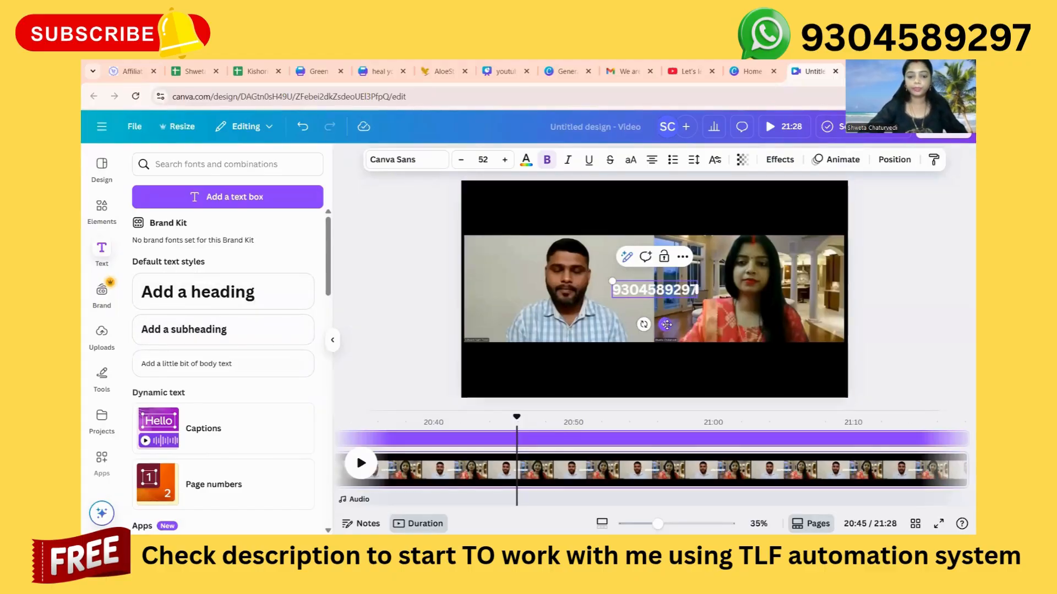
Move the phone number text into the upper-right corner of the video page.
drag(666, 325, 786, 231)
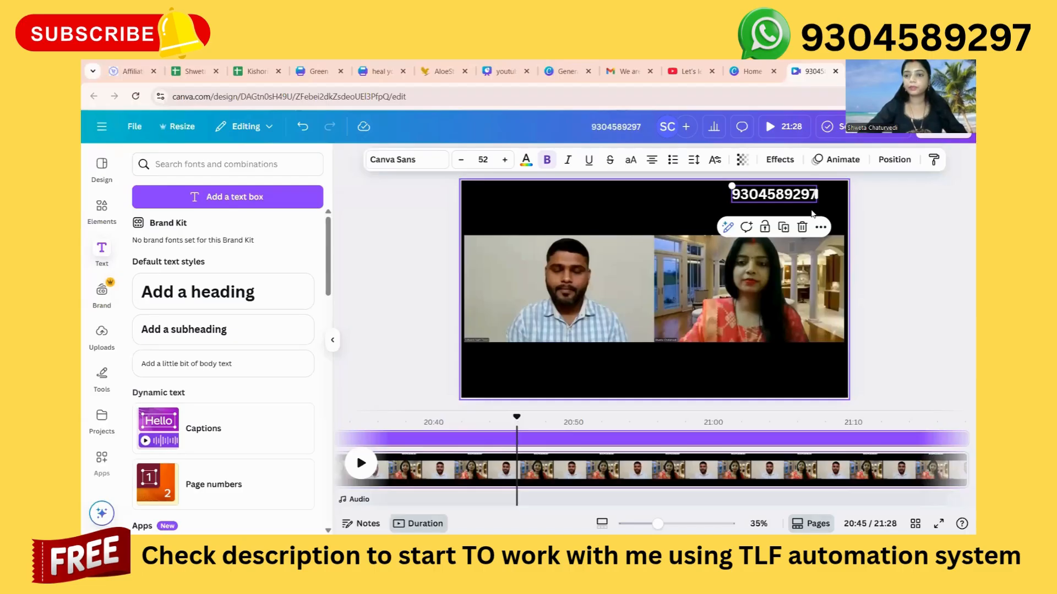
click(766, 205)
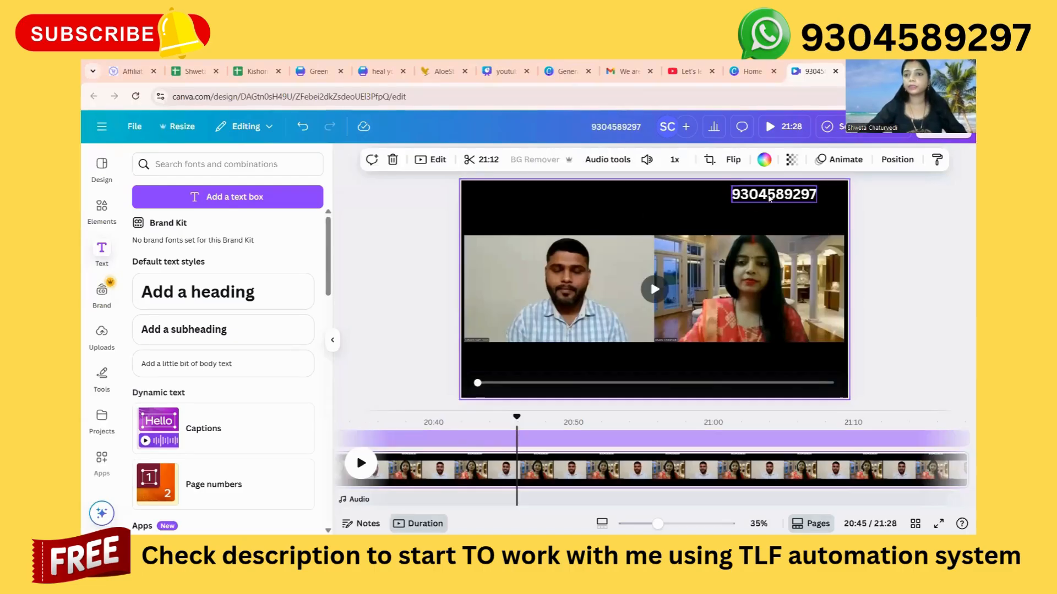
click(770, 199)
drag(770, 199, 797, 196)
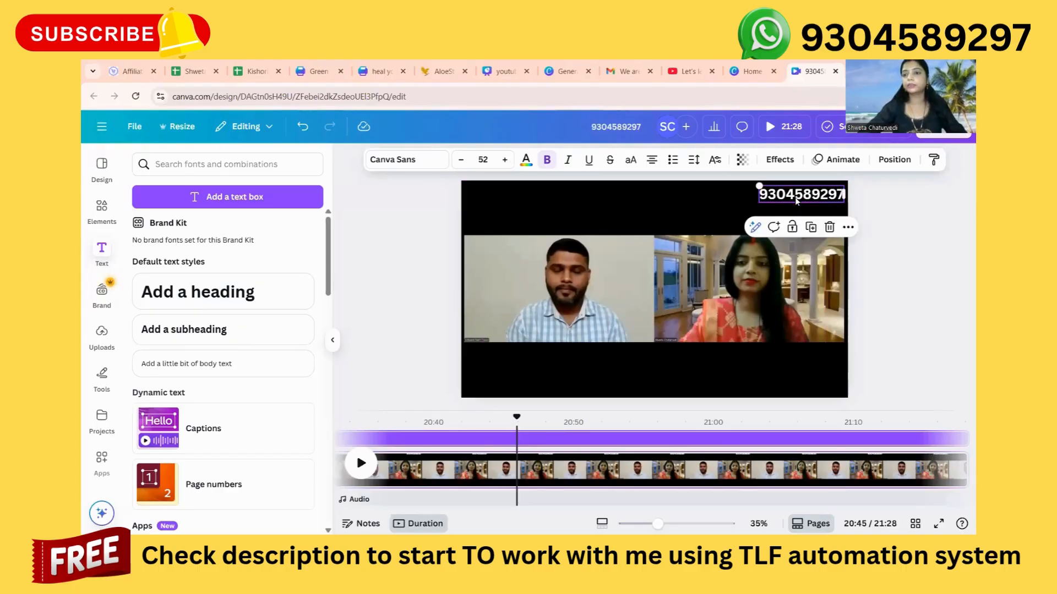
click(874, 299)
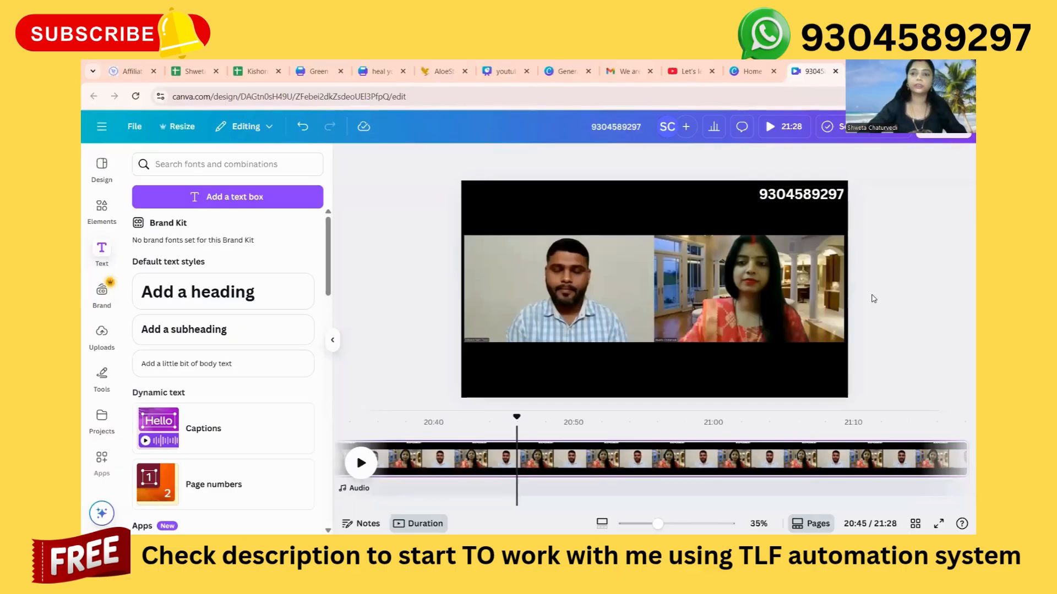
Change the phone number's text colour to the vivid red #fc0000, found by searching the colours for "red".
click(768, 202)
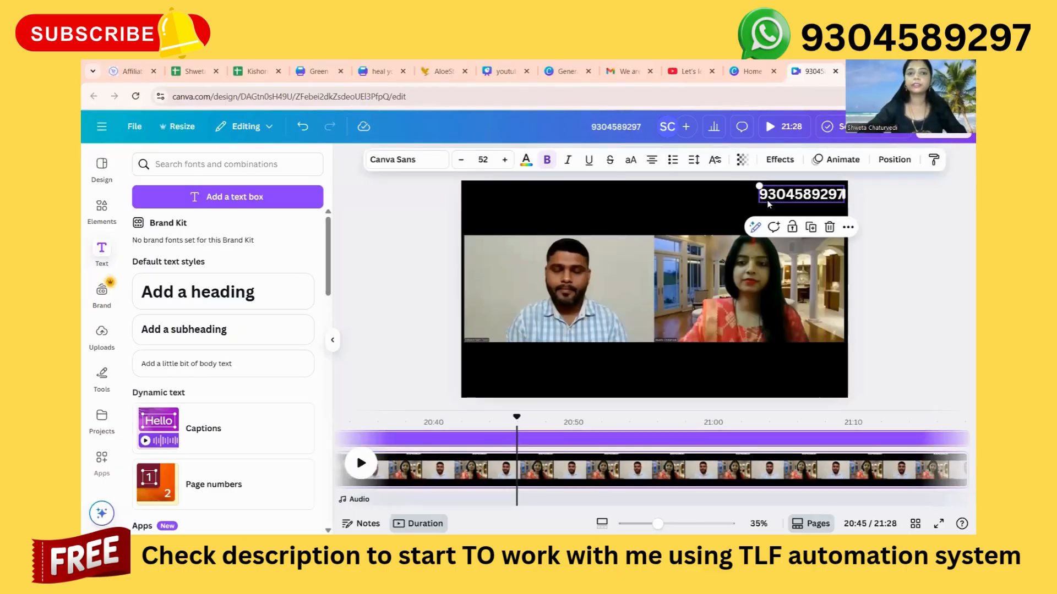
click(526, 161)
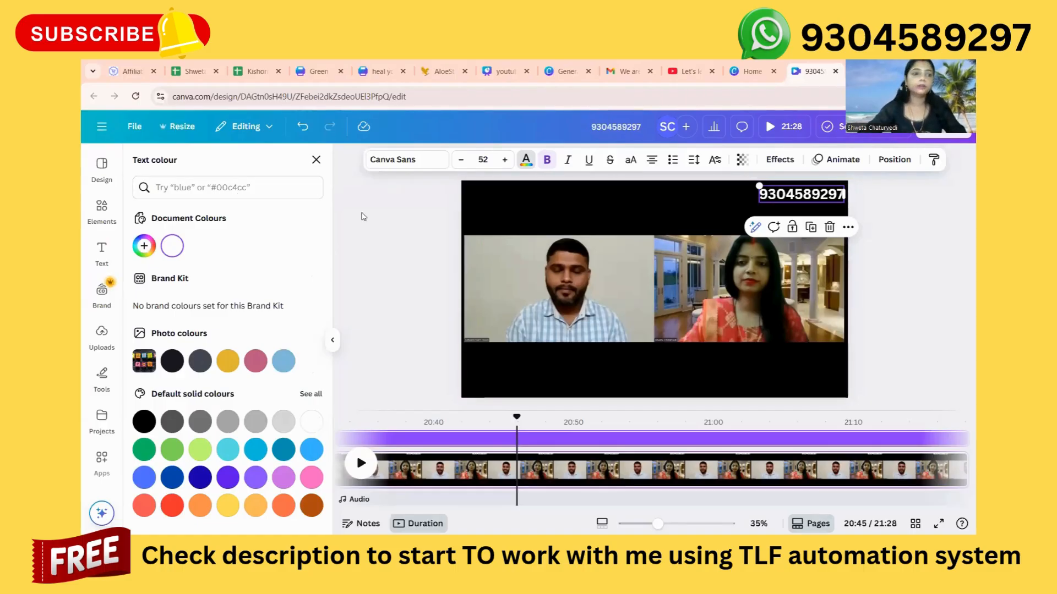
click(215, 189)
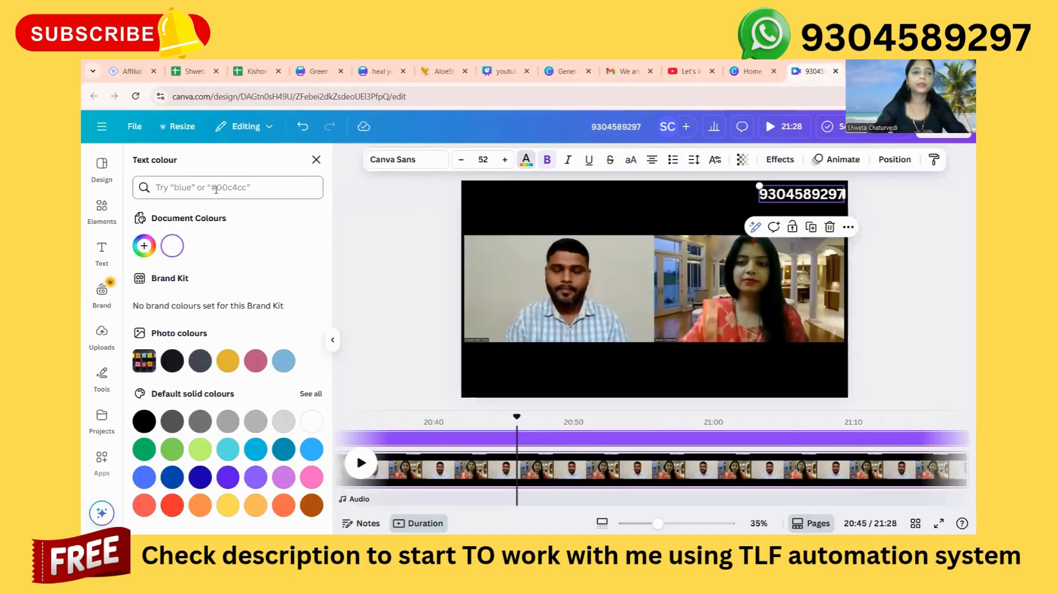
text(red)
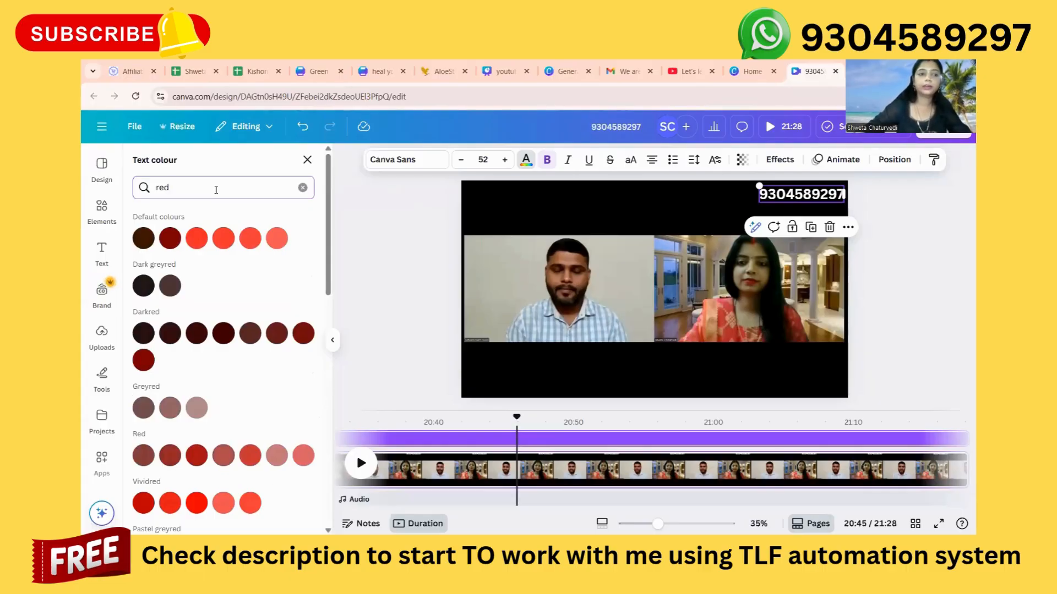
scroll(214, 288, down, 5)
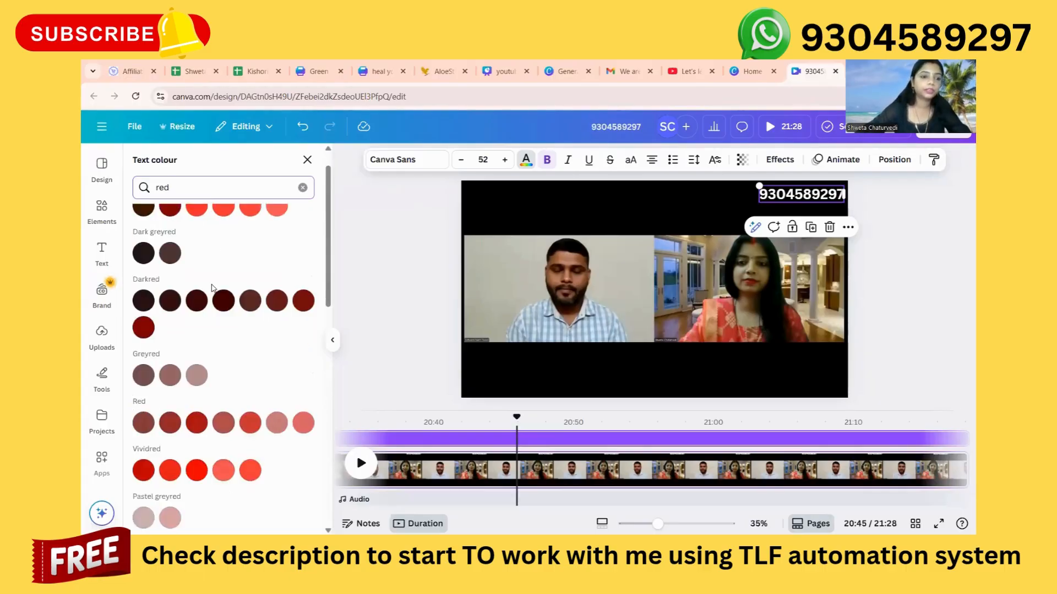
scroll(213, 288, up, 2)
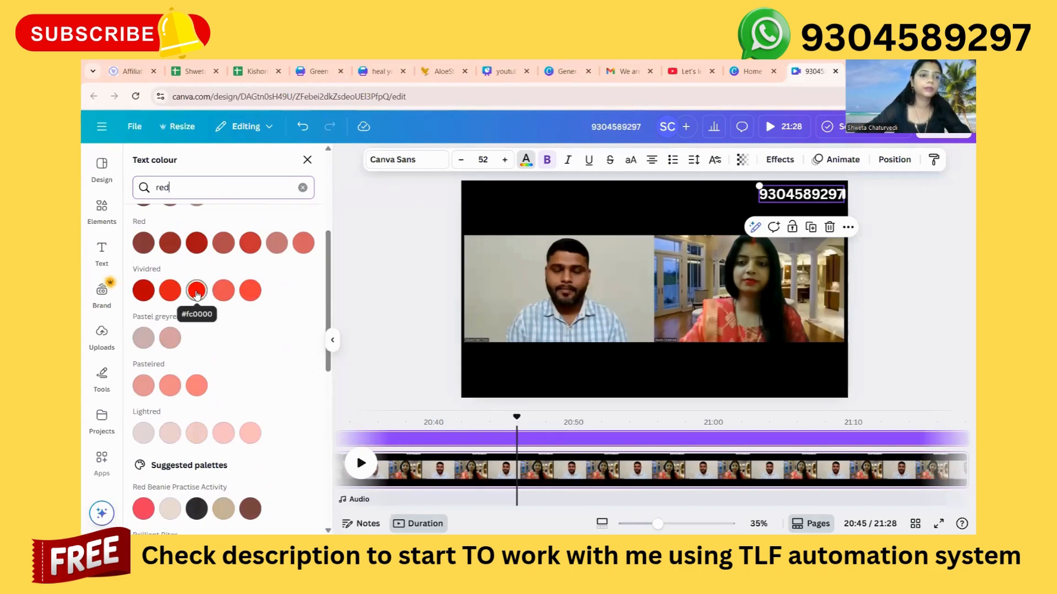
click(197, 291)
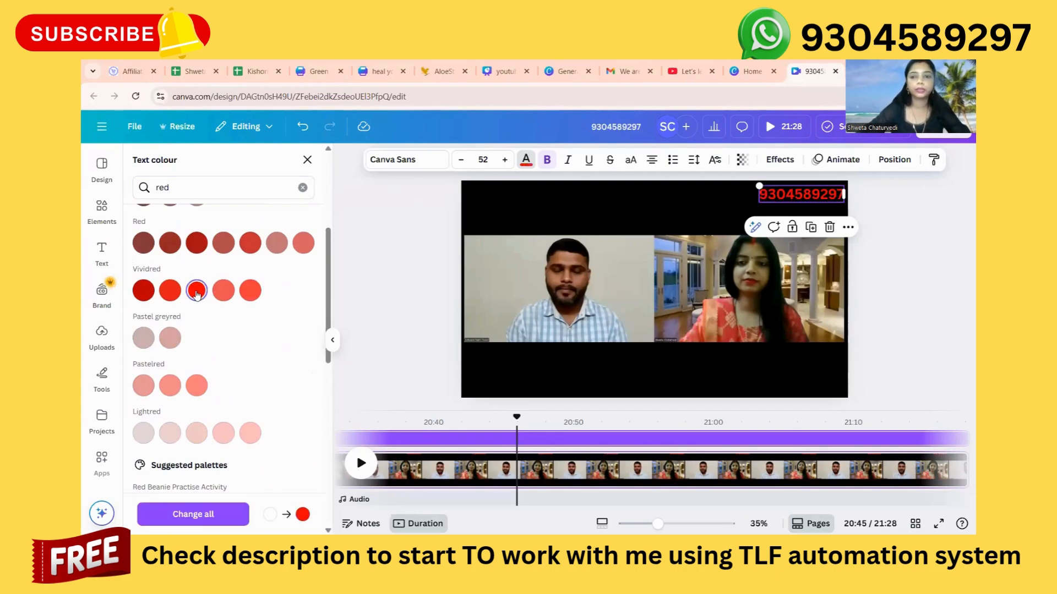
click(400, 294)
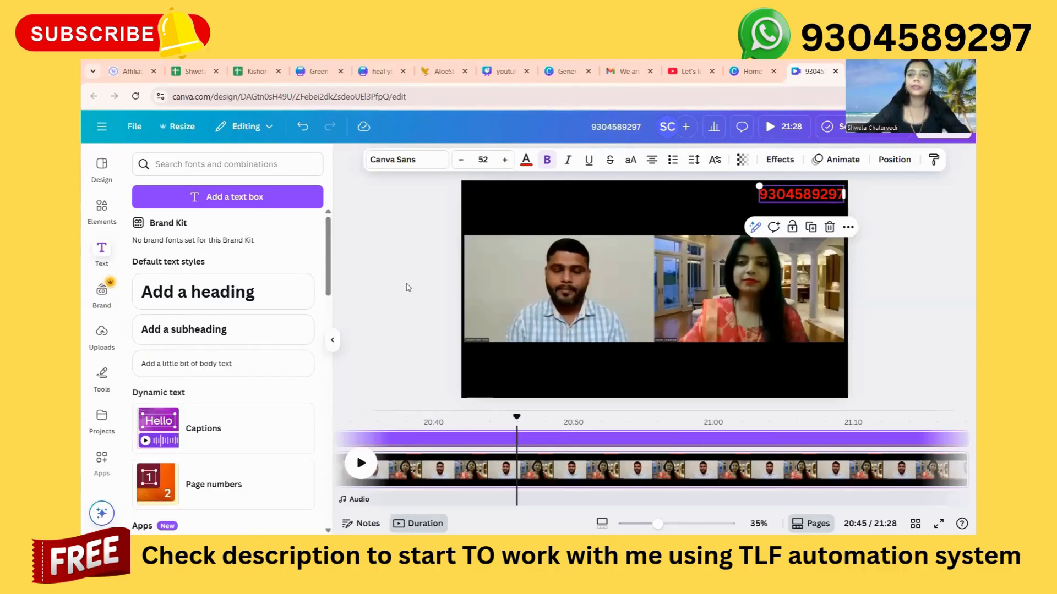
click(408, 288)
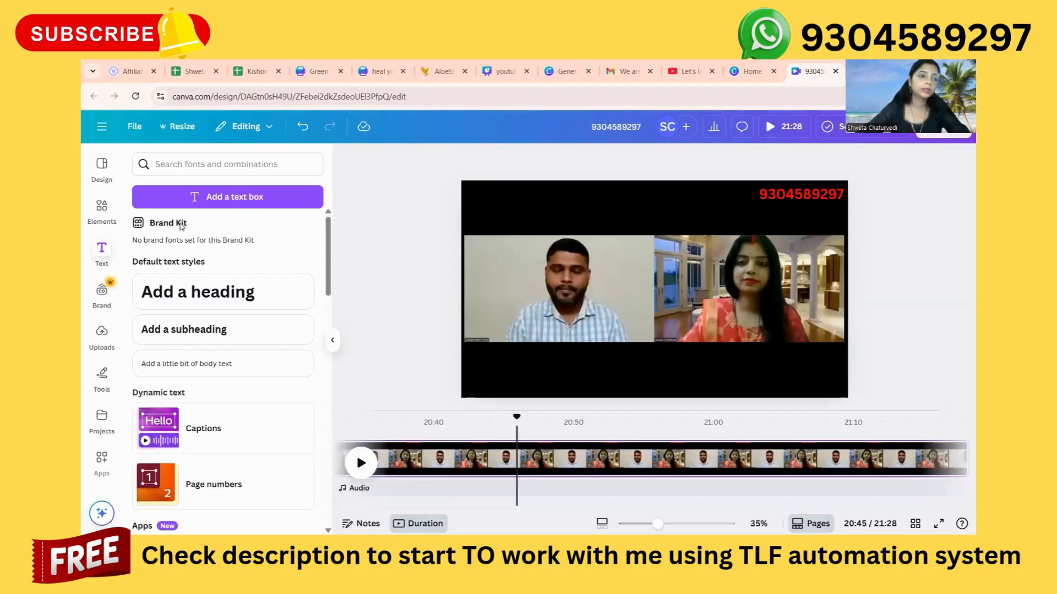
Search graphics for "whatsapp", add the dark outlined icon on a white square, and place it small just left of the phone number.
click(102, 212)
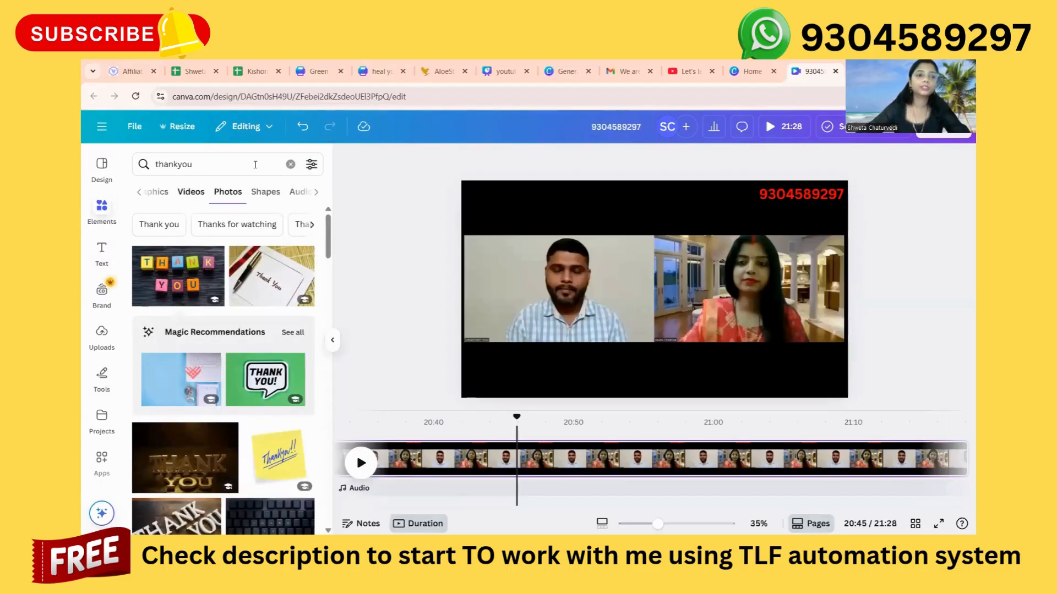
click(291, 165)
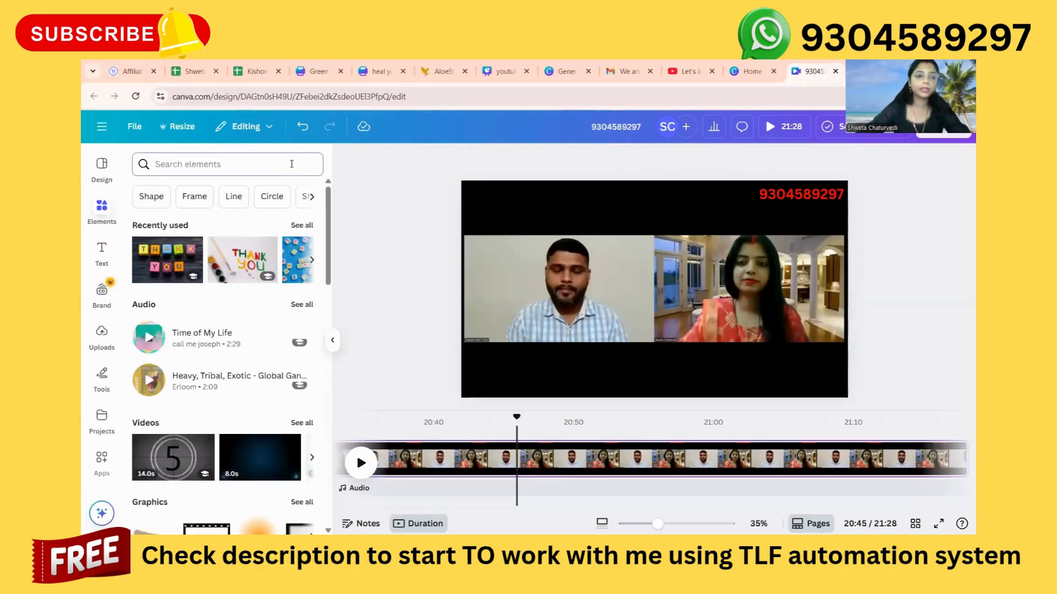
text(whatsapp)
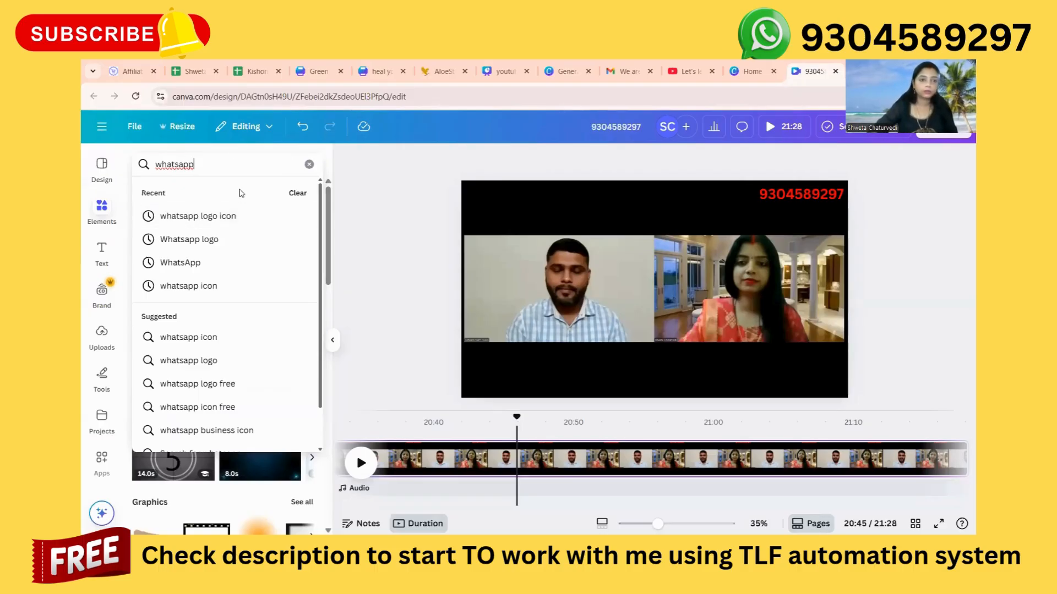
key(Return)
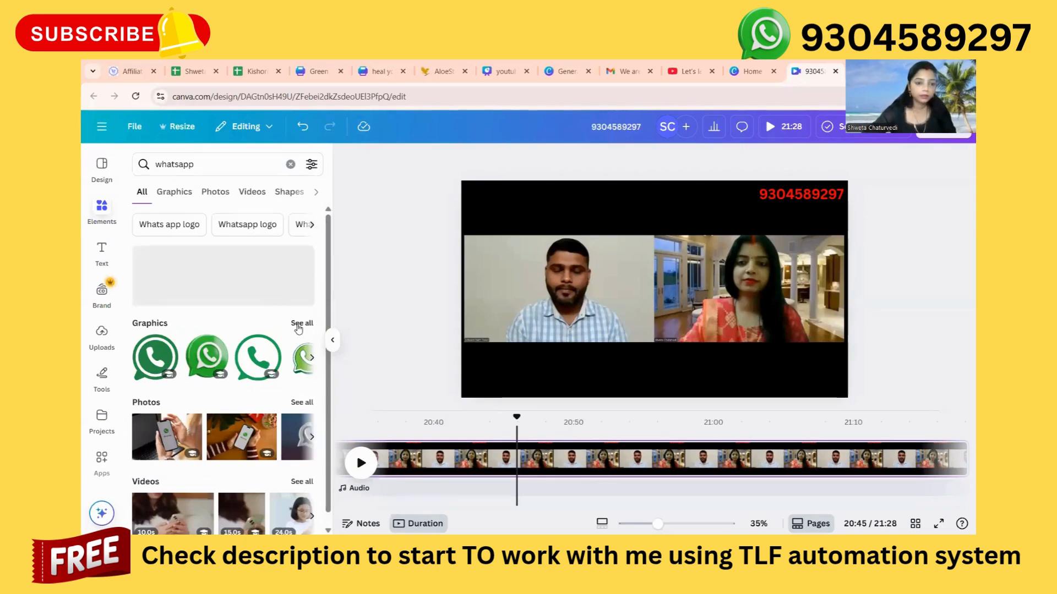
click(298, 329)
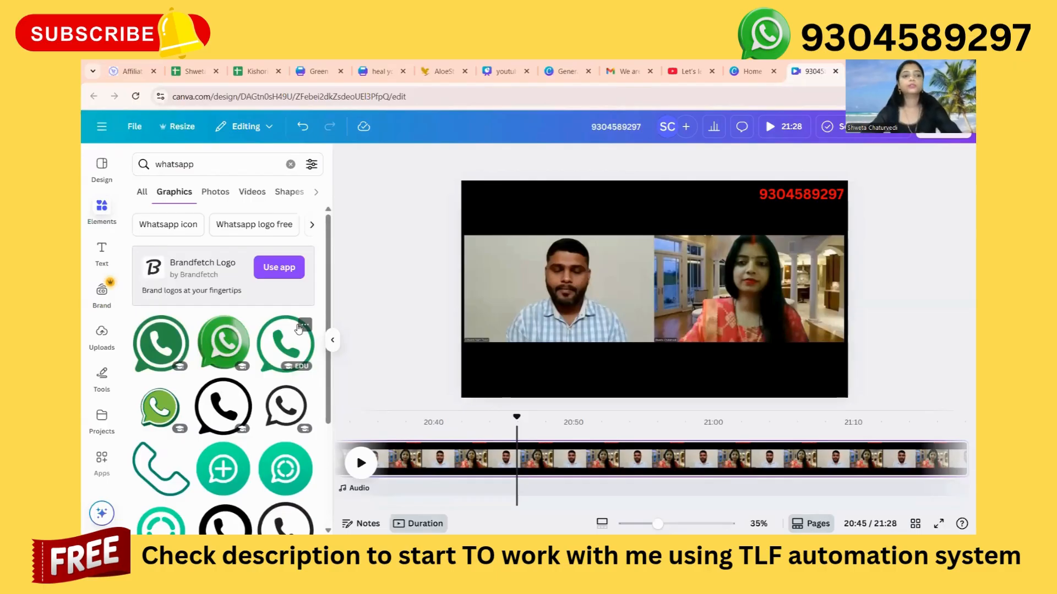
scroll(241, 416, down, 3)
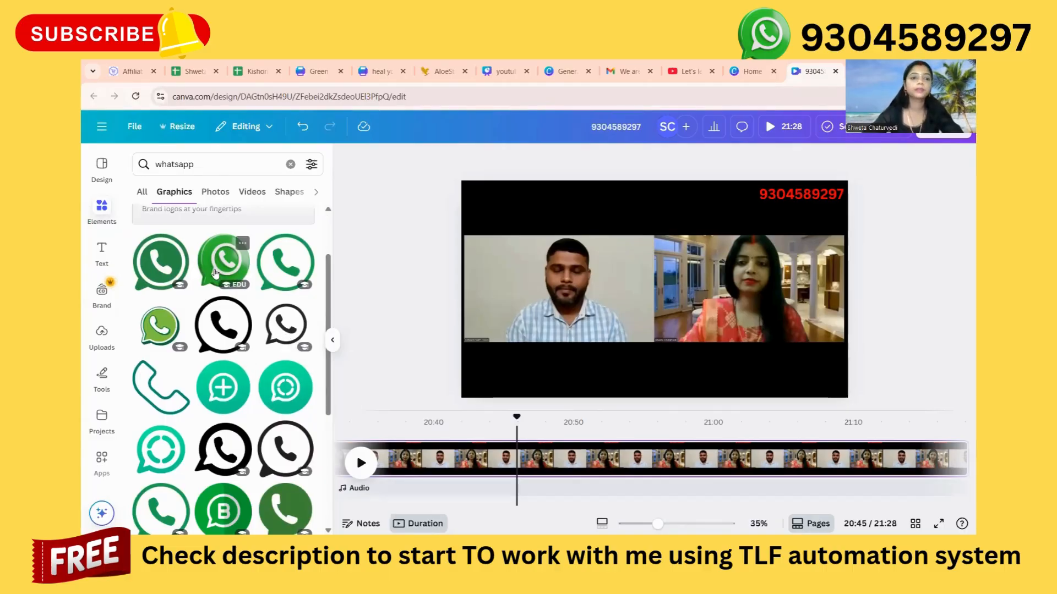
click(311, 329)
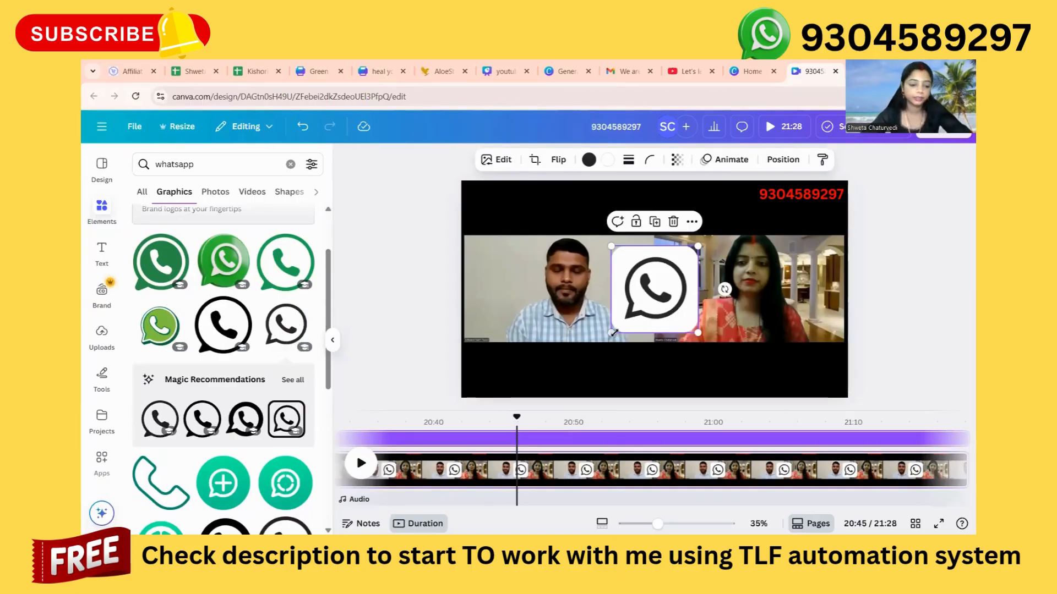
drag(610, 333, 752, 236)
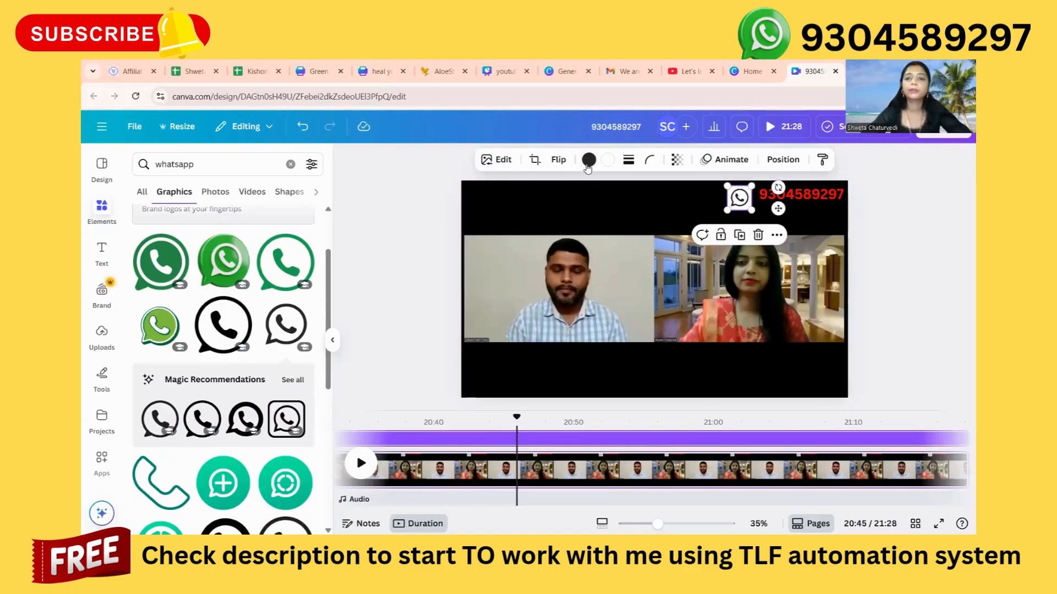
Recolour the WhatsApp icon's dark outline to the first dark green default colour, found by searching the colours for "green".
click(588, 160)
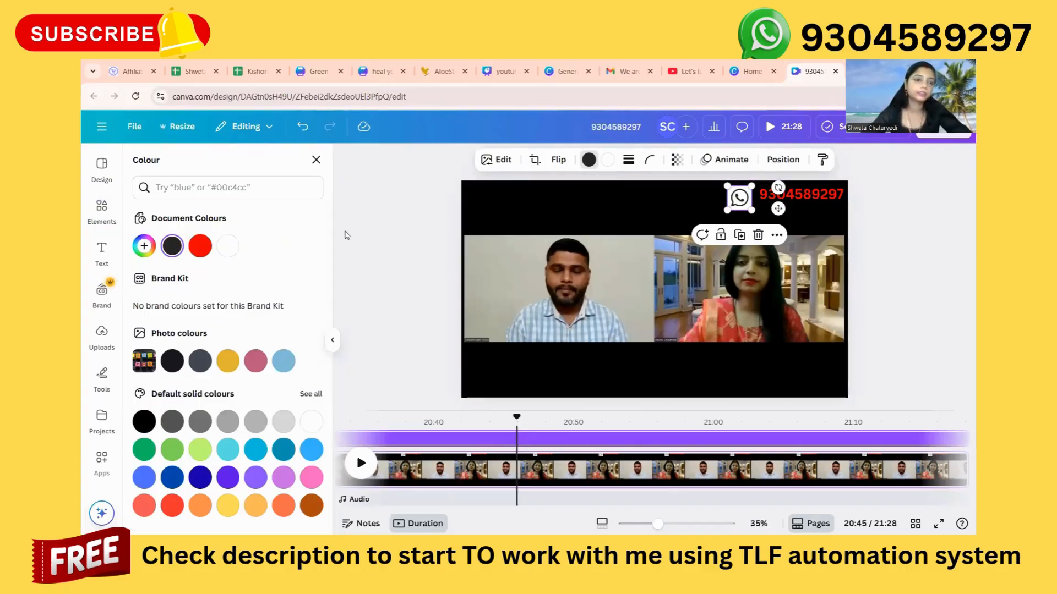
click(253, 187)
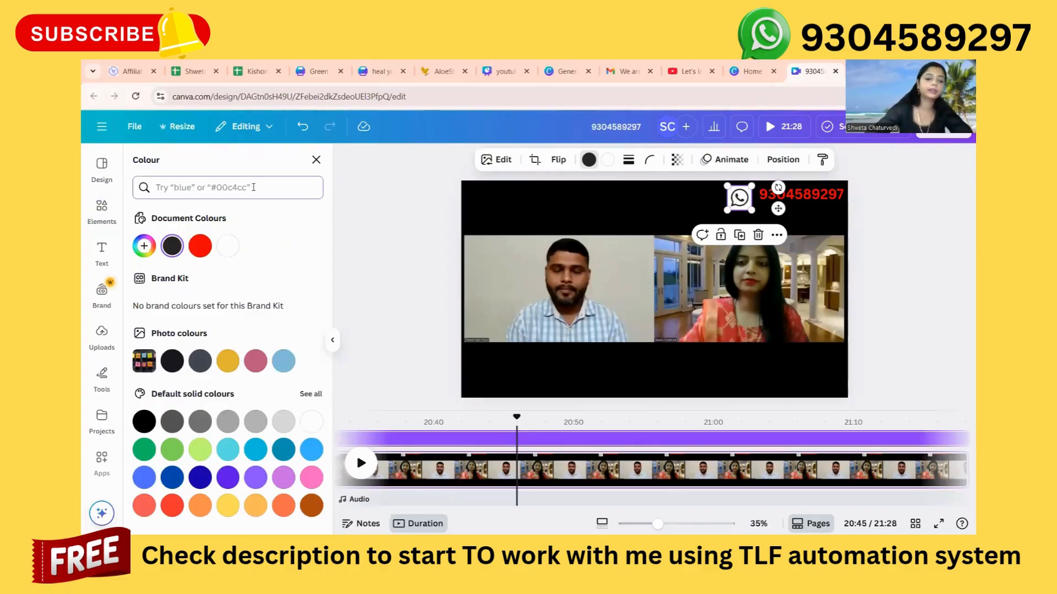
text(green)
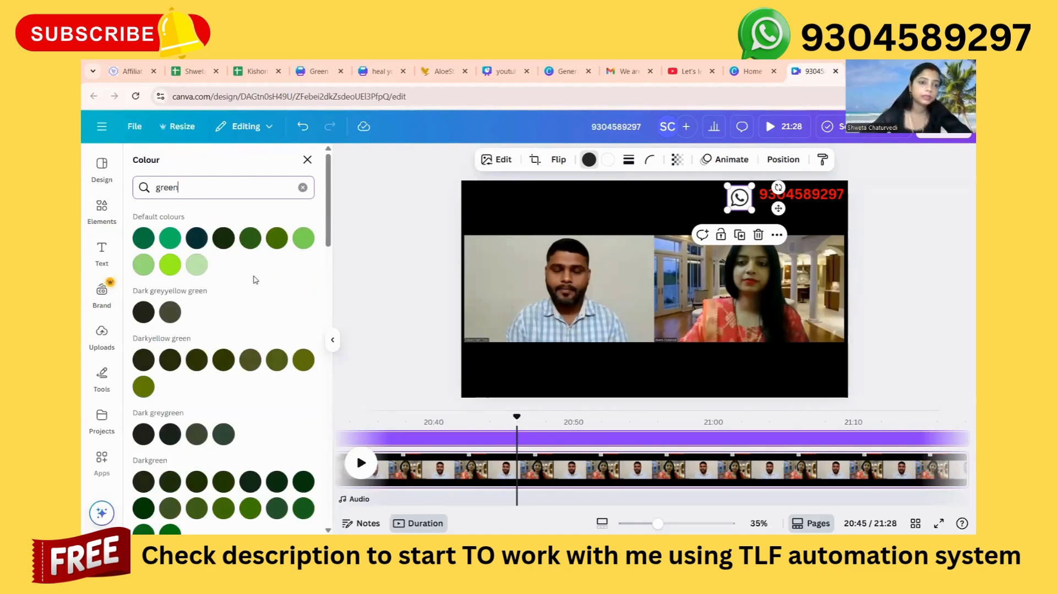
click(144, 244)
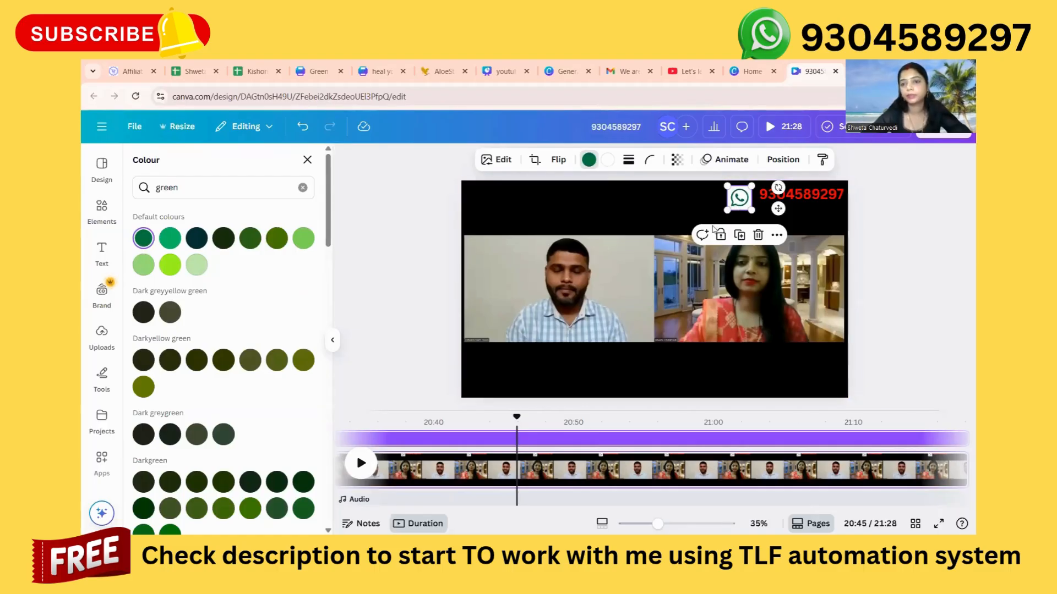
click(885, 289)
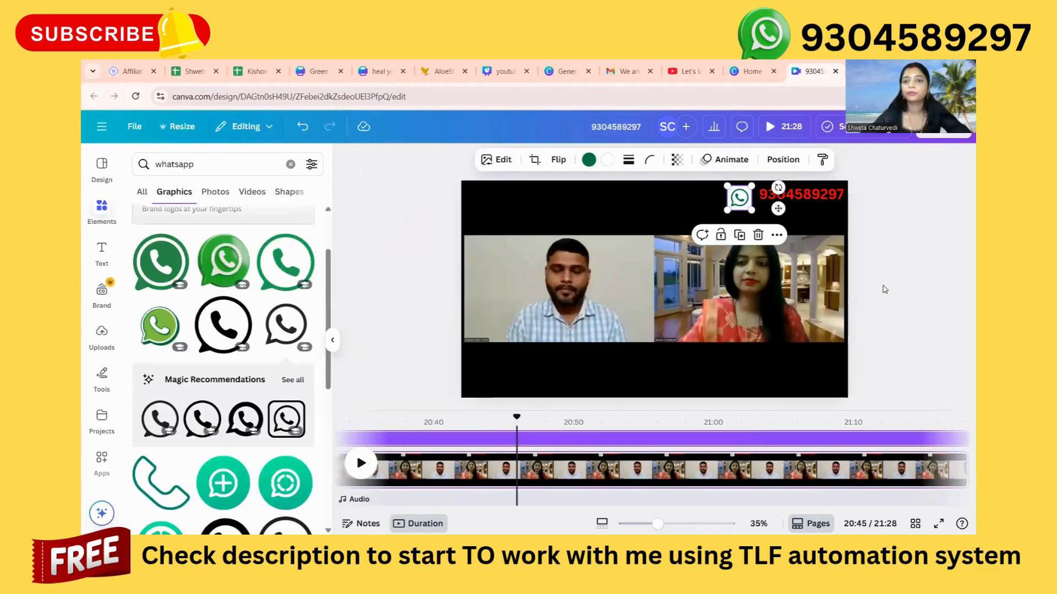
click(867, 297)
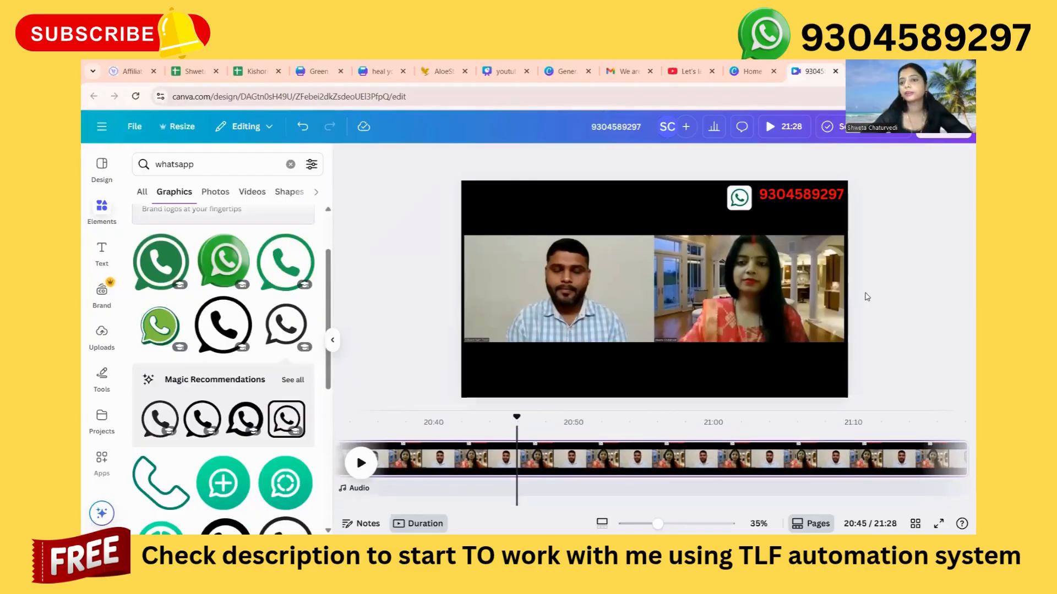
Shrink the WhatsApp icon to about the height of the phone number text and place it directly beside the number.
click(738, 203)
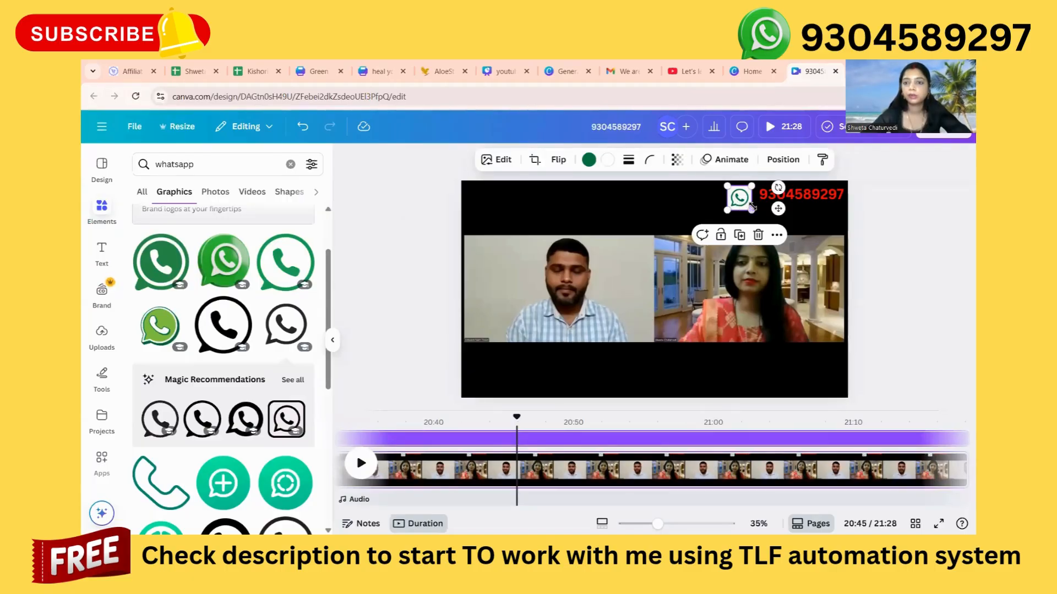
drag(752, 211, 747, 195)
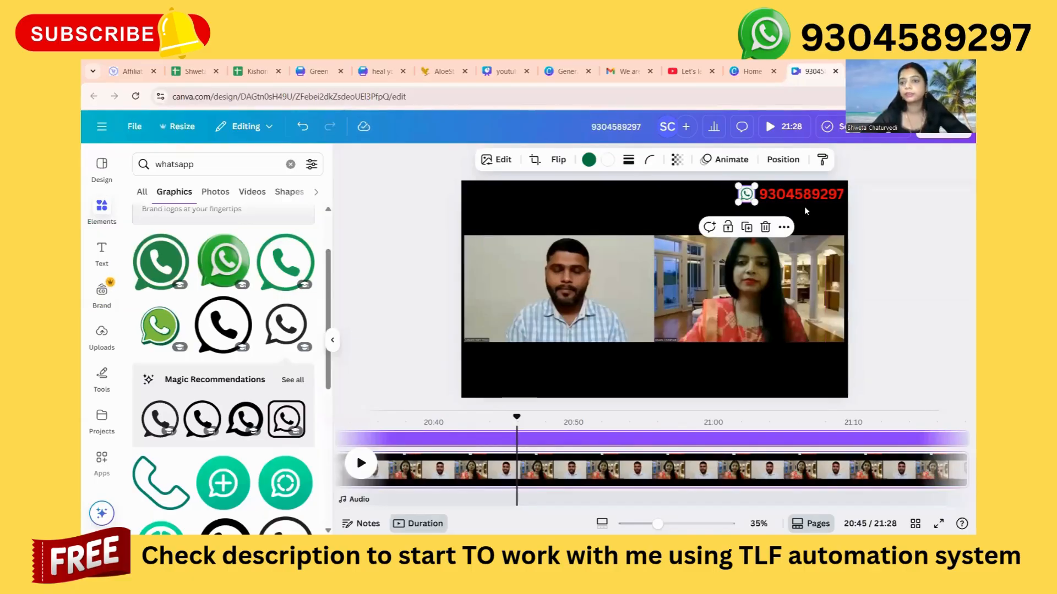
click(899, 311)
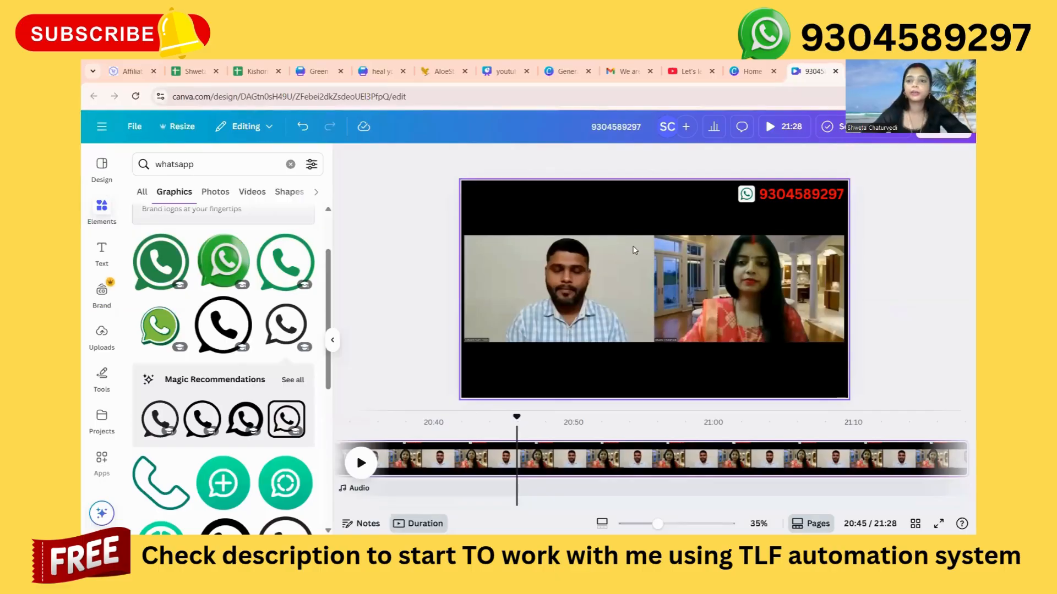
Replace the white-square WhatsApp icon with the glossy green 3D speech-bubble one and shrink it to a small icon near the phone number.
click(746, 194)
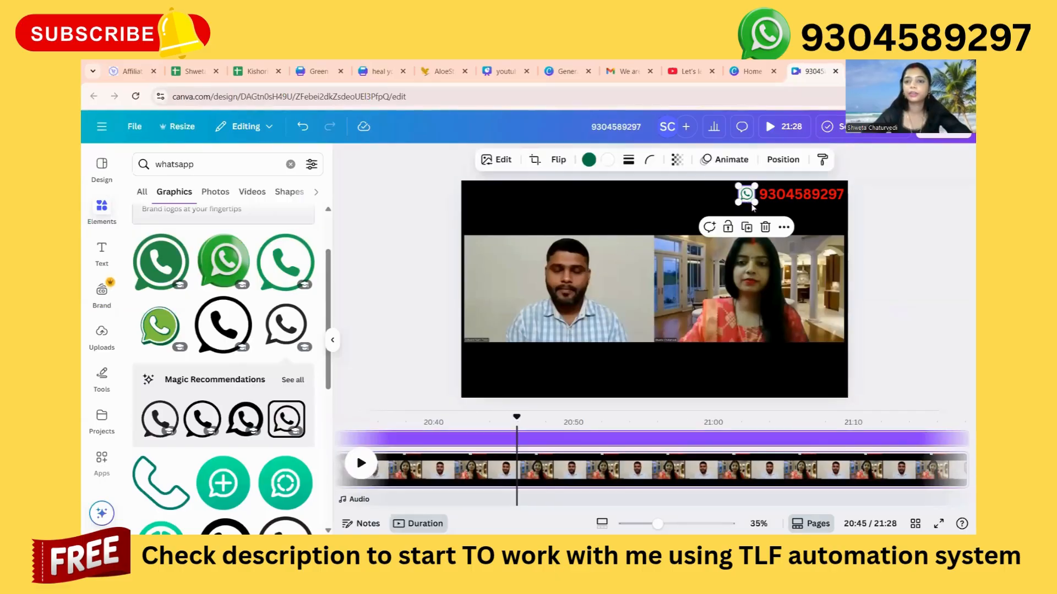
click(765, 227)
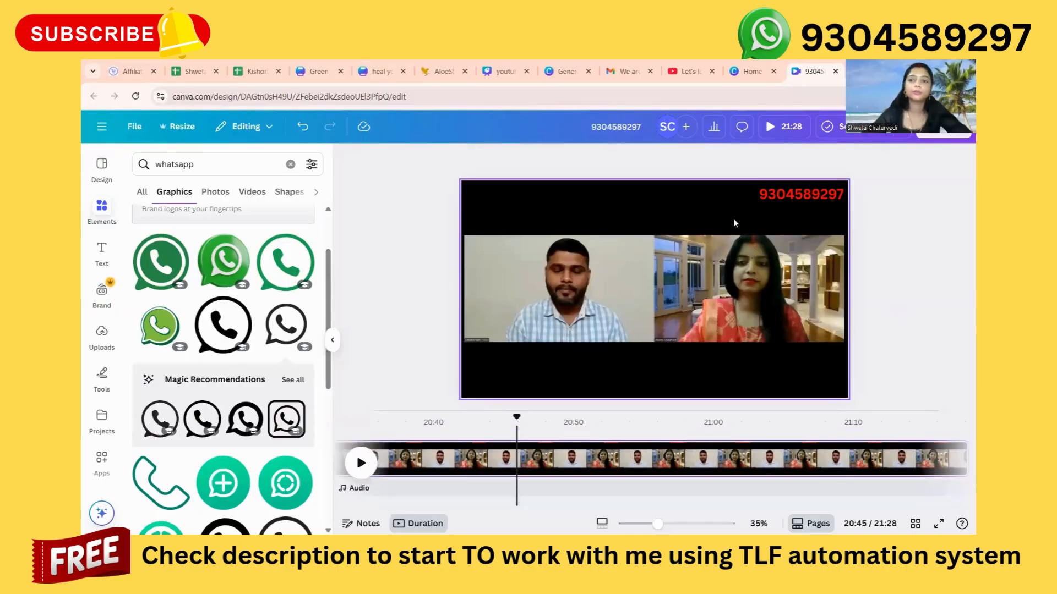
click(205, 269)
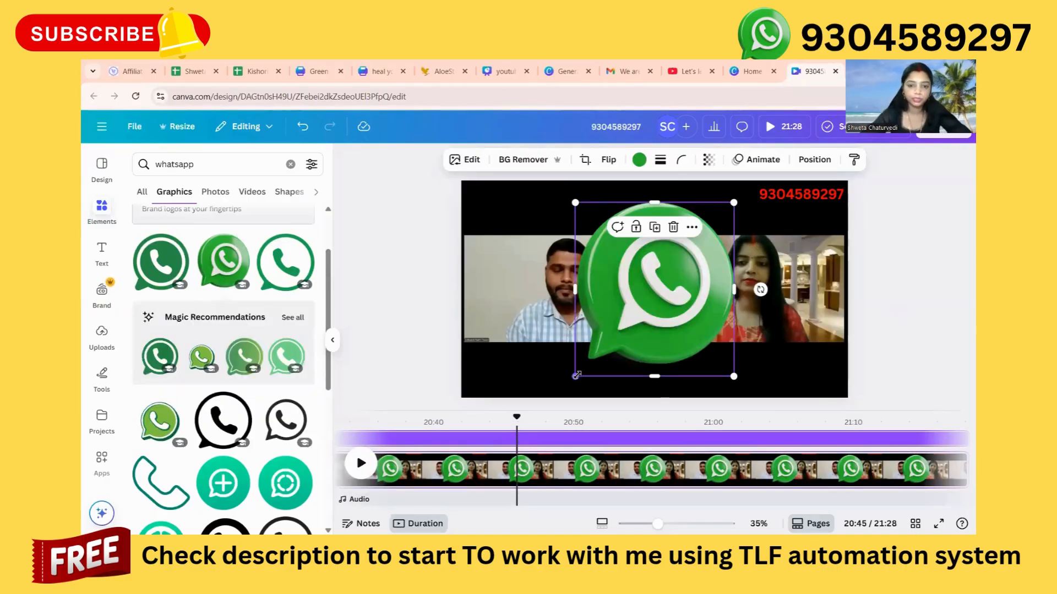
drag(575, 376, 701, 232)
drag(718, 218, 720, 218)
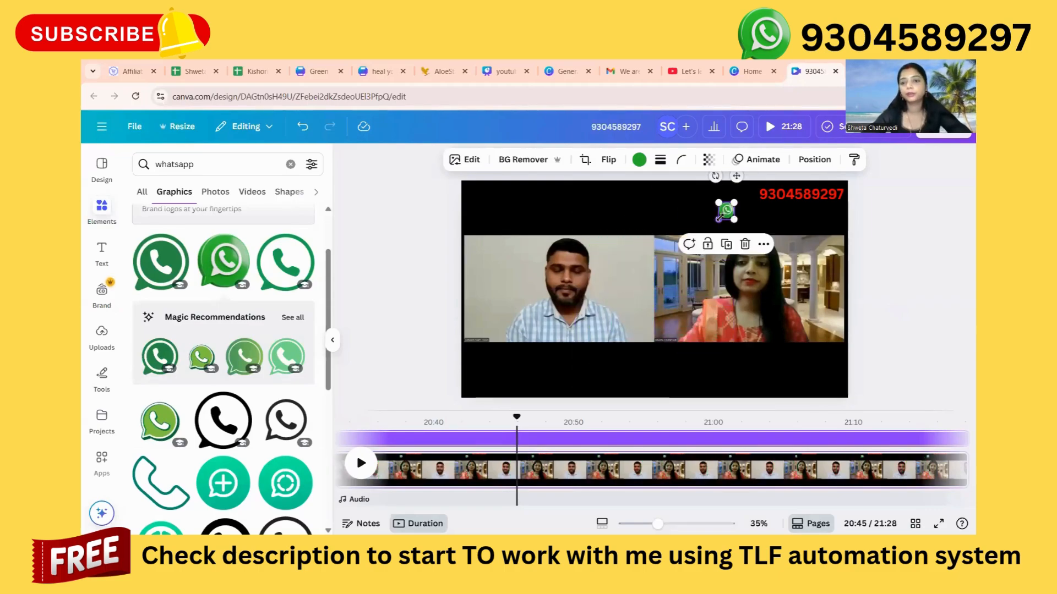
Move the small green WhatsApp icon directly to the left of the phone number, aligned with the text.
click(798, 228)
click(728, 214)
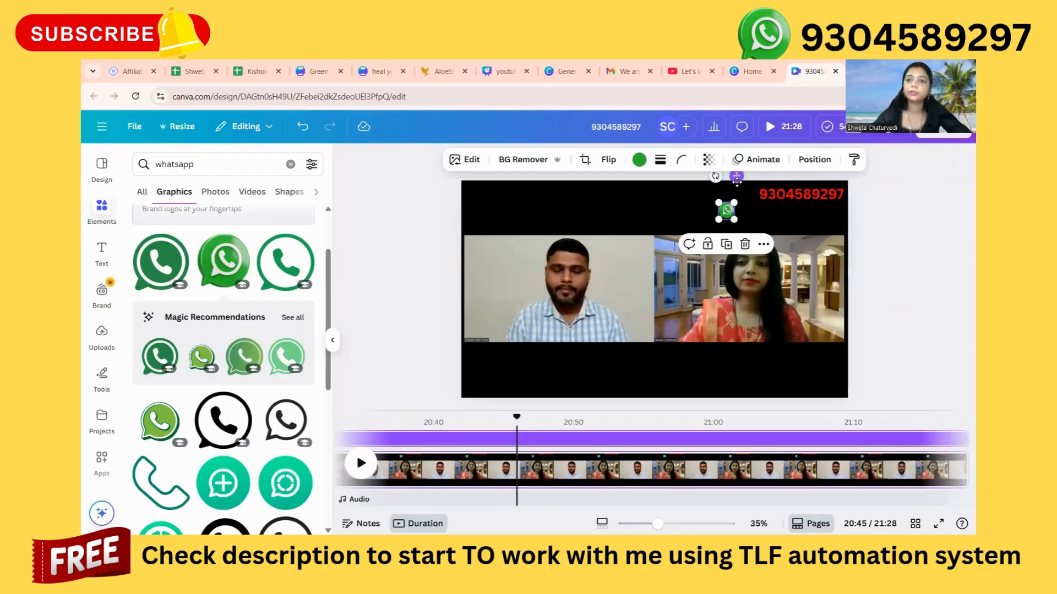
drag(737, 177, 758, 161)
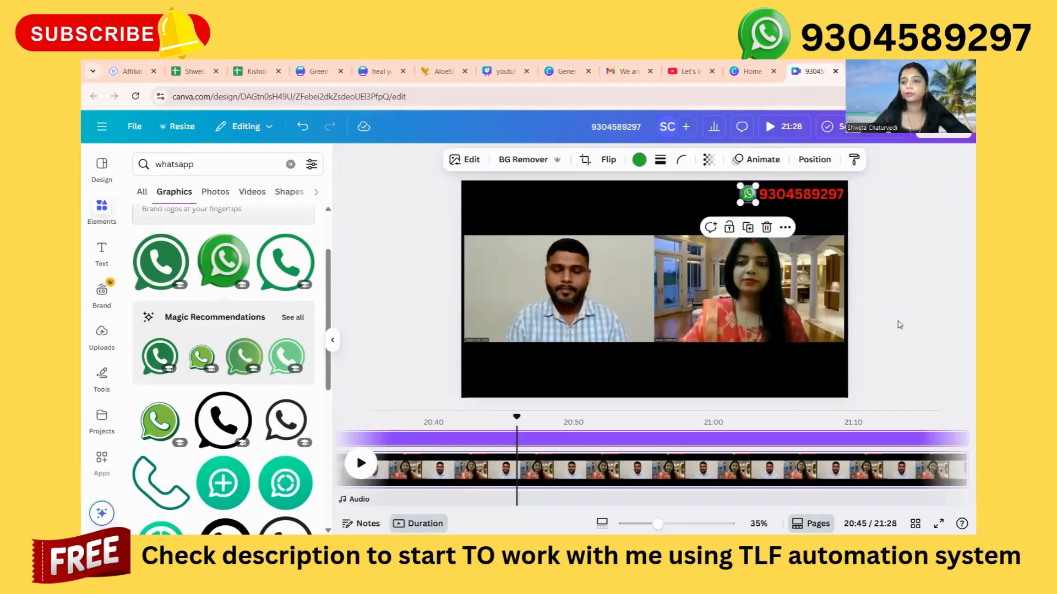
click(899, 325)
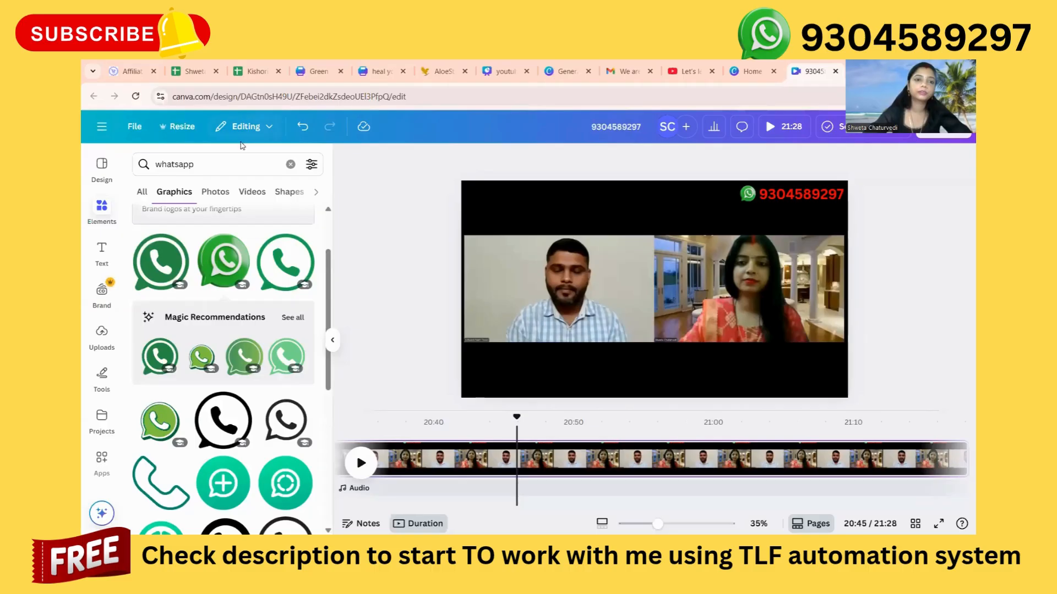
Replace the current elements search with a search for "subscribe".
click(291, 165)
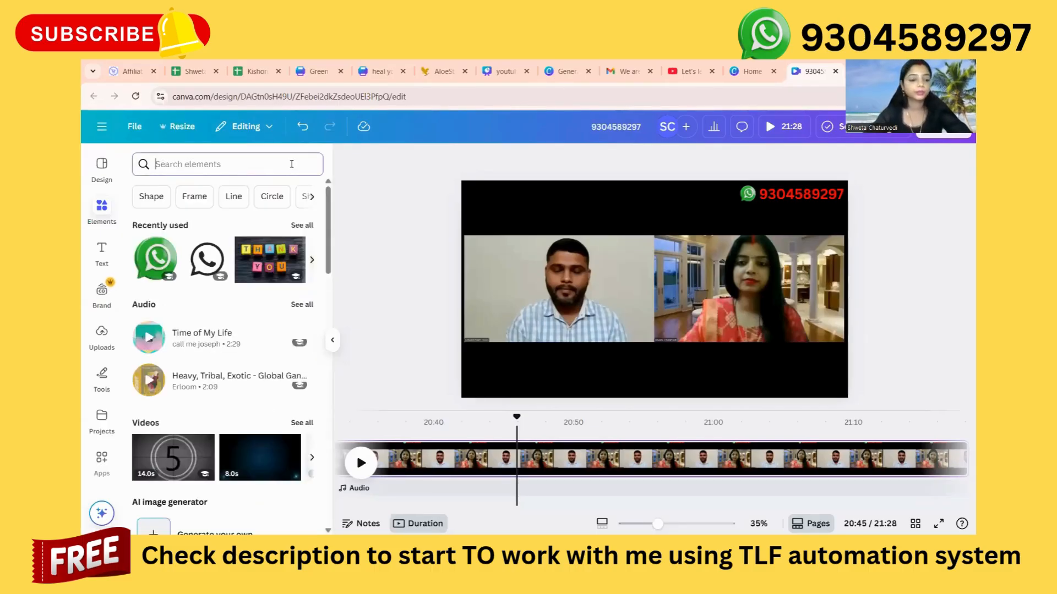
text(subs)
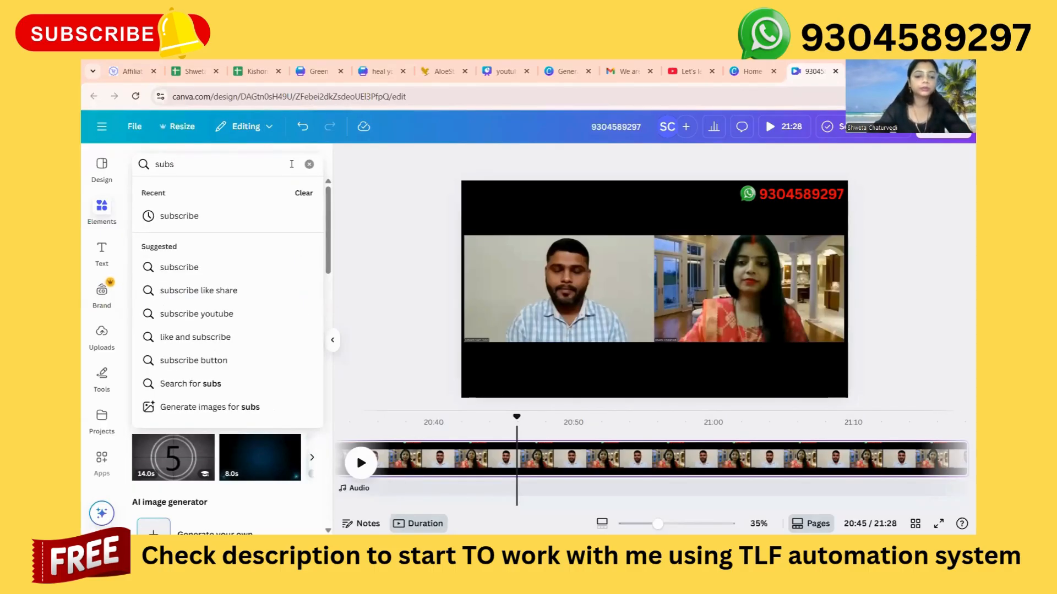
text(cri)
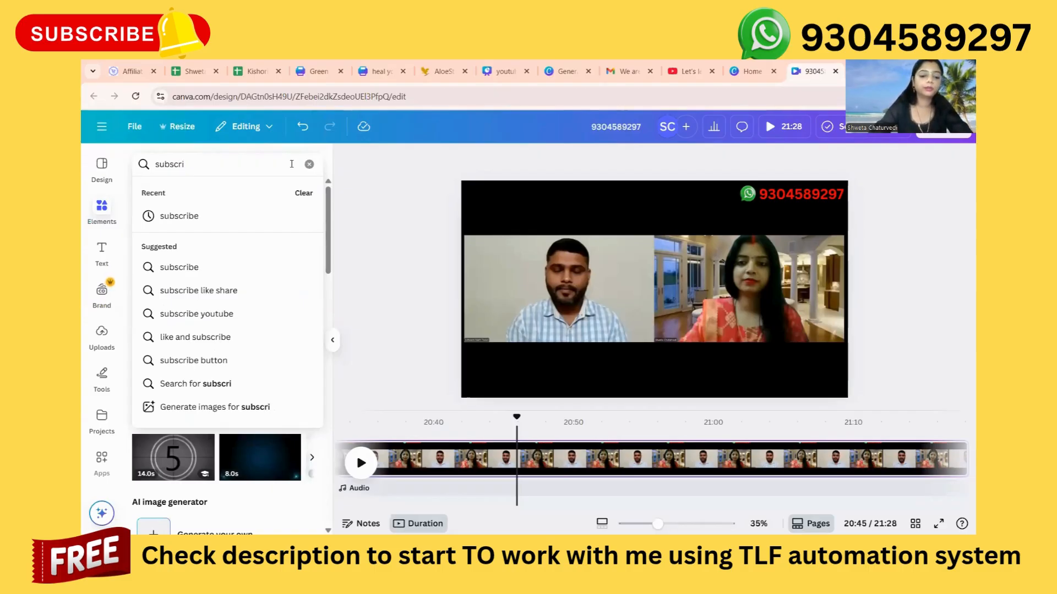
text(be)
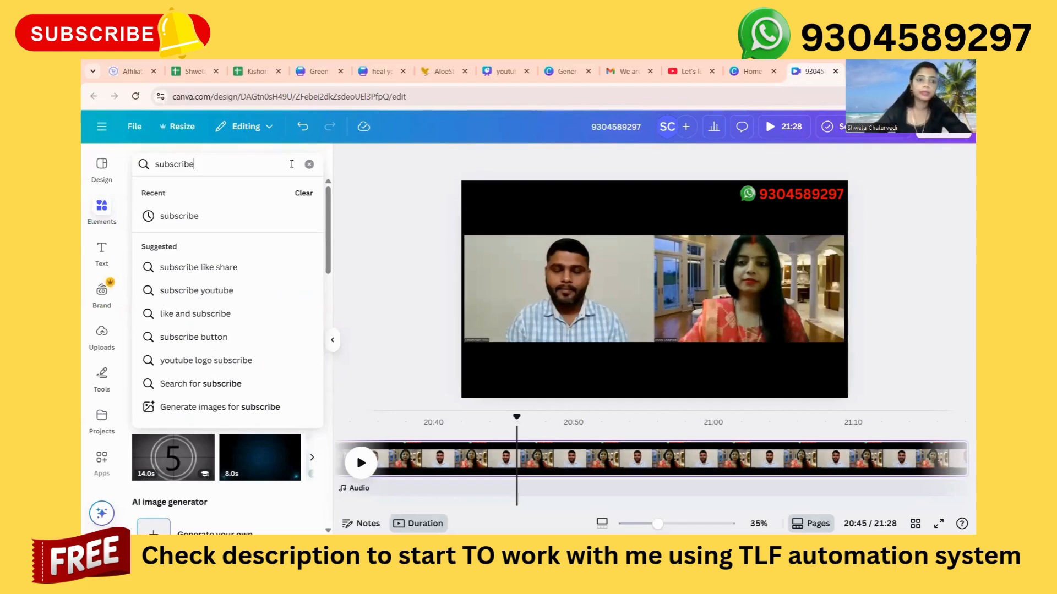
key(Return)
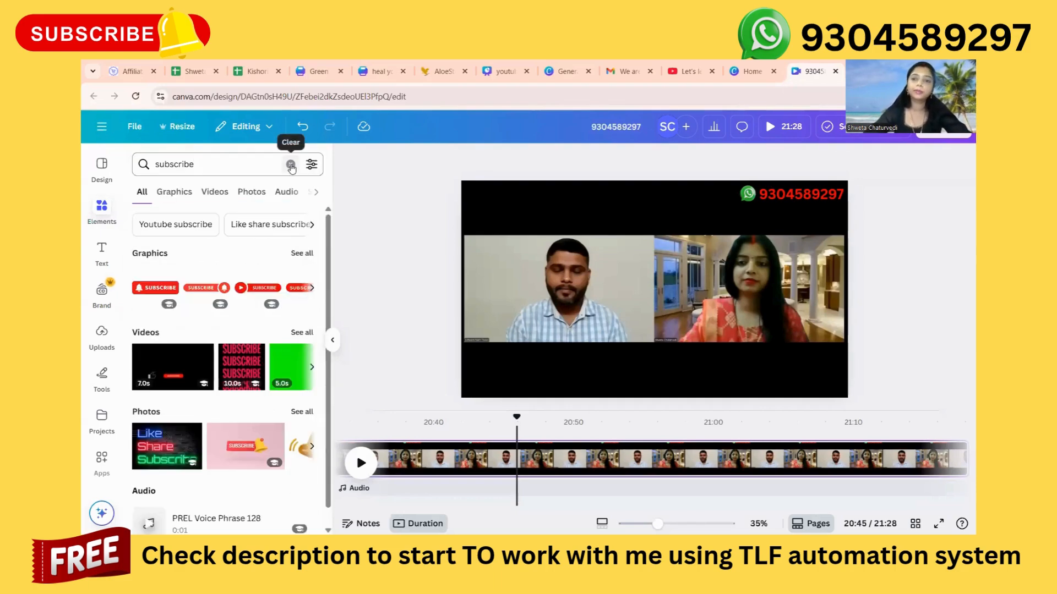
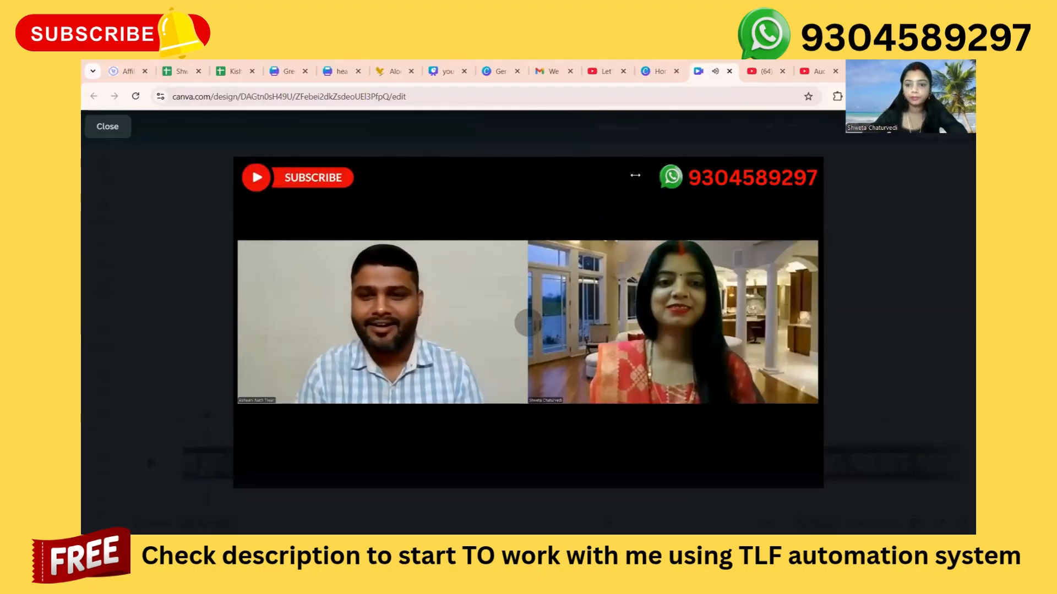
Close the full-screen preview and play back the opening meeting clip, the welcome intro page and their transitions on the timeline.
mouse_move(770, 480)
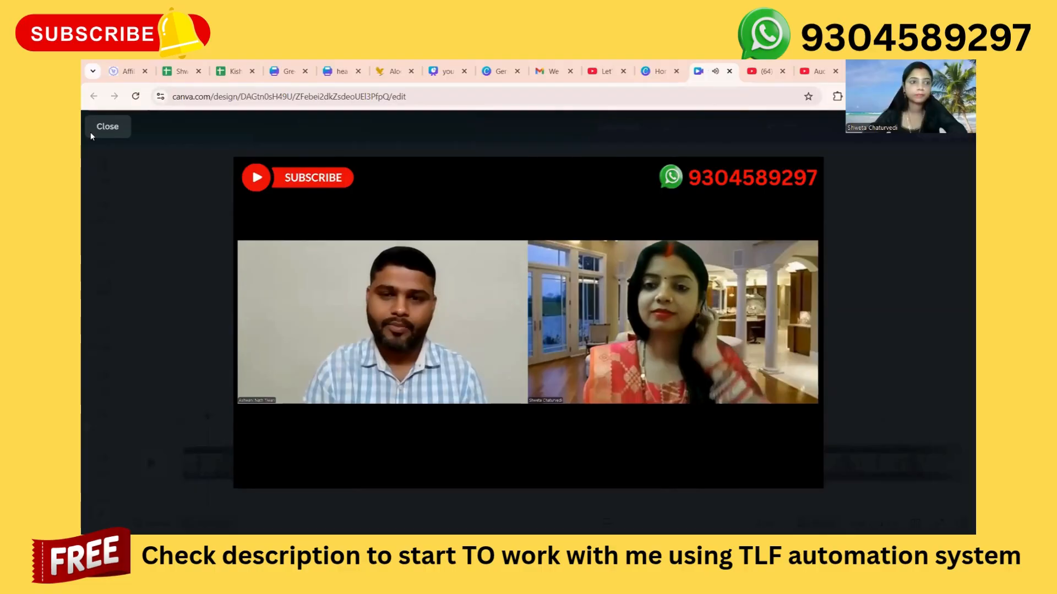
click(108, 128)
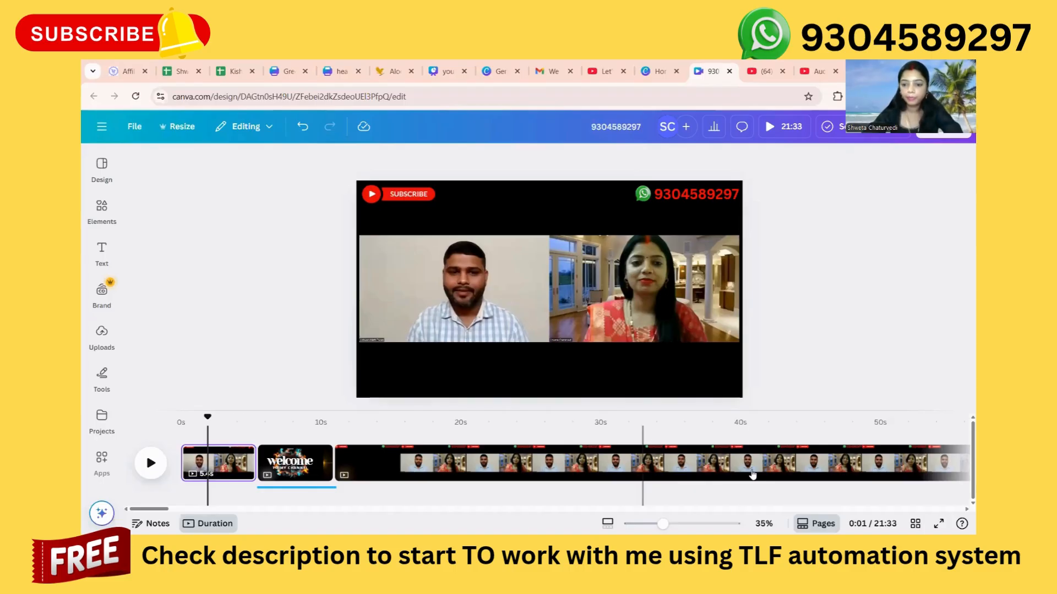
key(space)
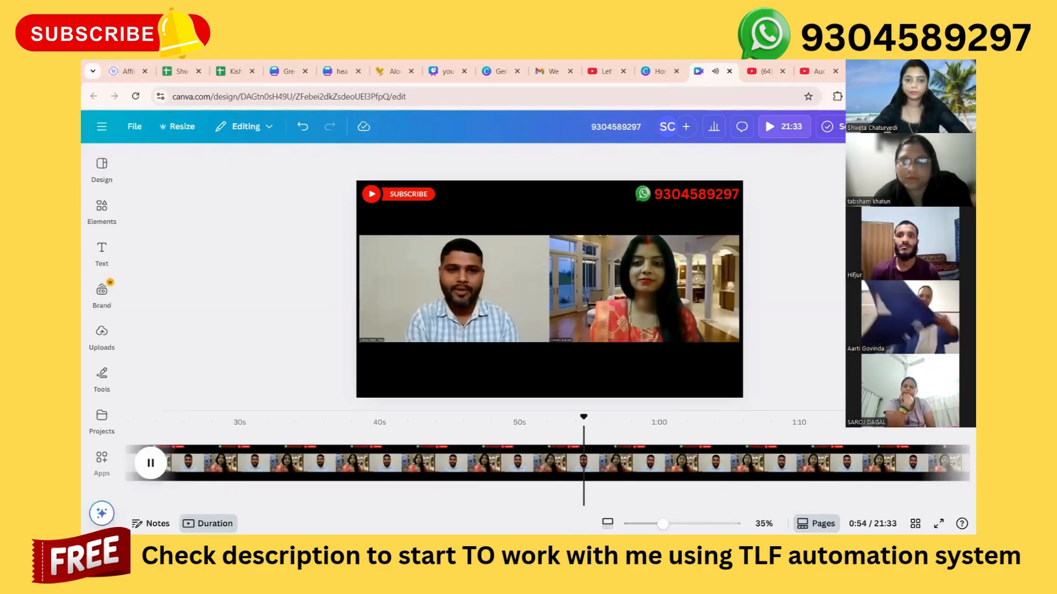
scroll(253, 472, left, 5)
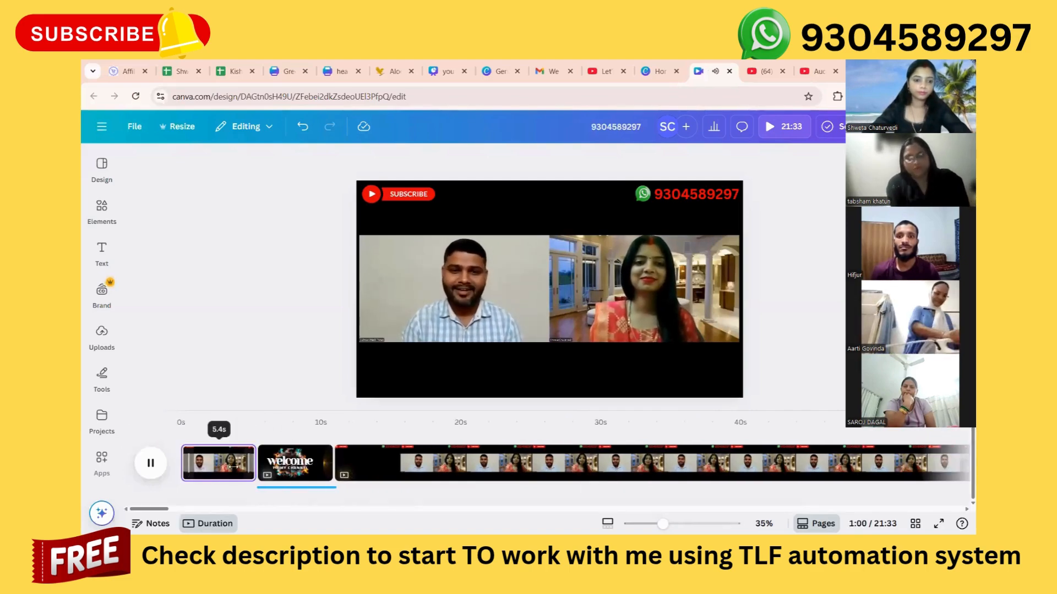
click(233, 467)
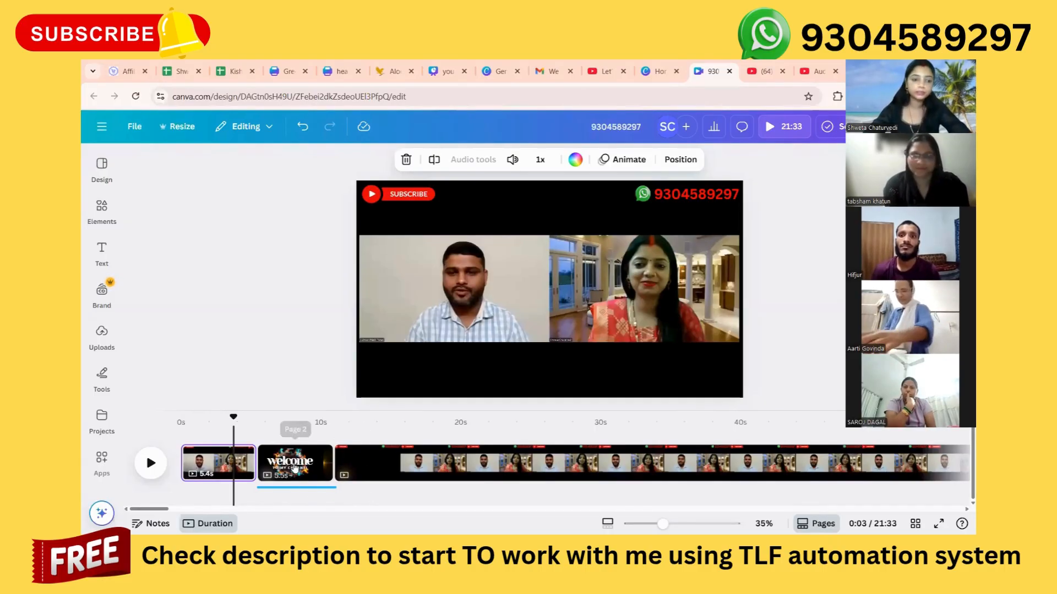
click(265, 471)
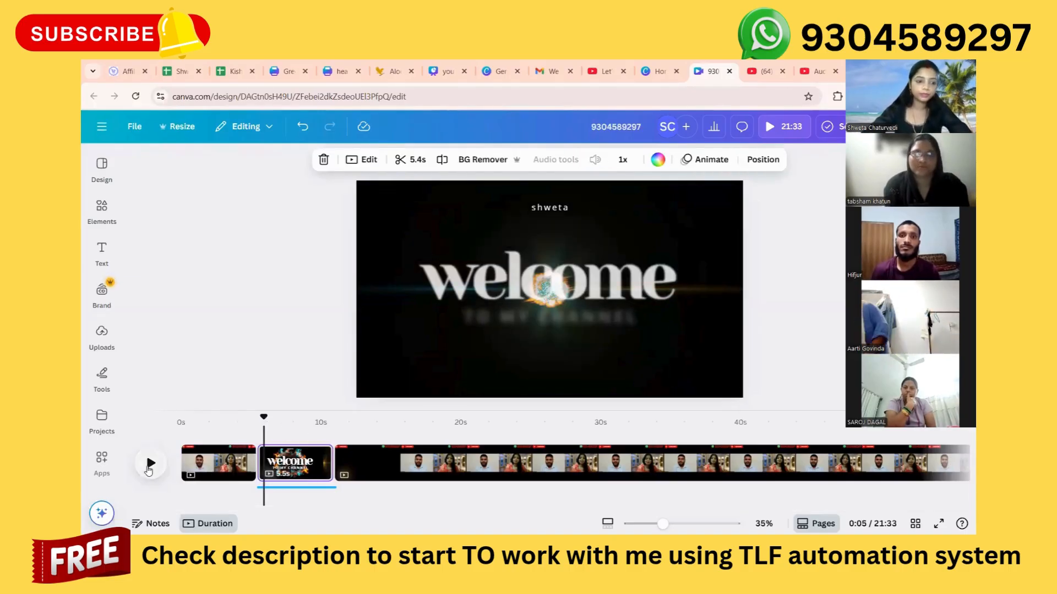
click(148, 466)
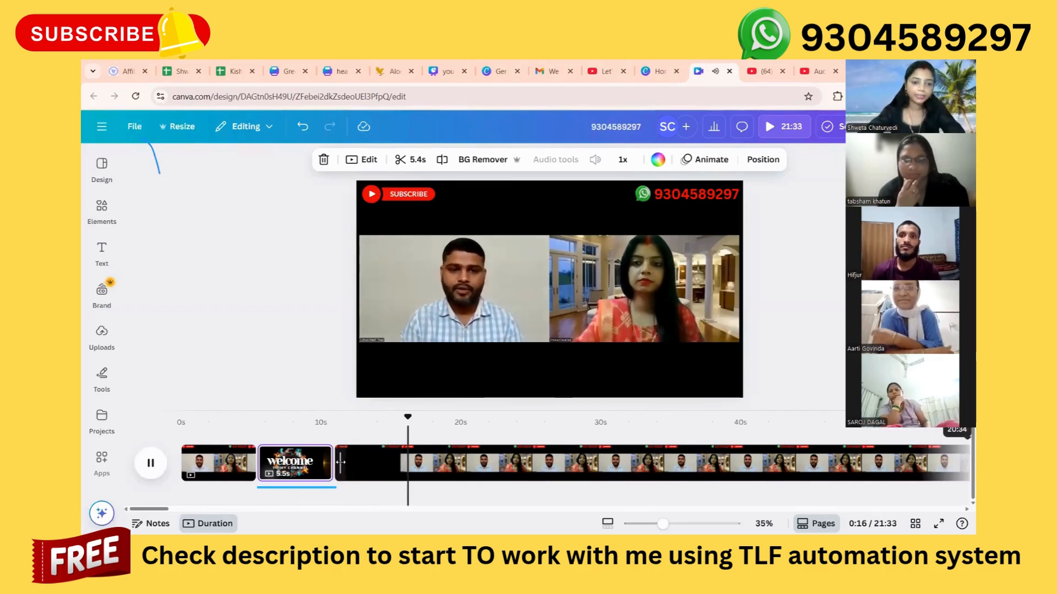
Trim the start of the long meeting clip after the welcome intro to a duration of 20:32 and play it back.
click(358, 467)
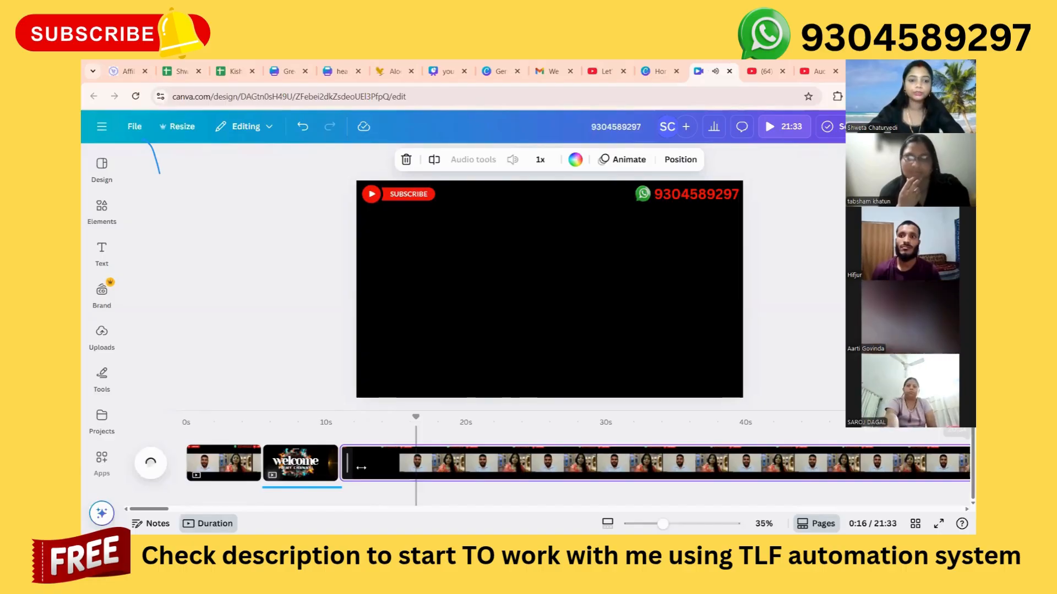
drag(361, 471, 361, 472)
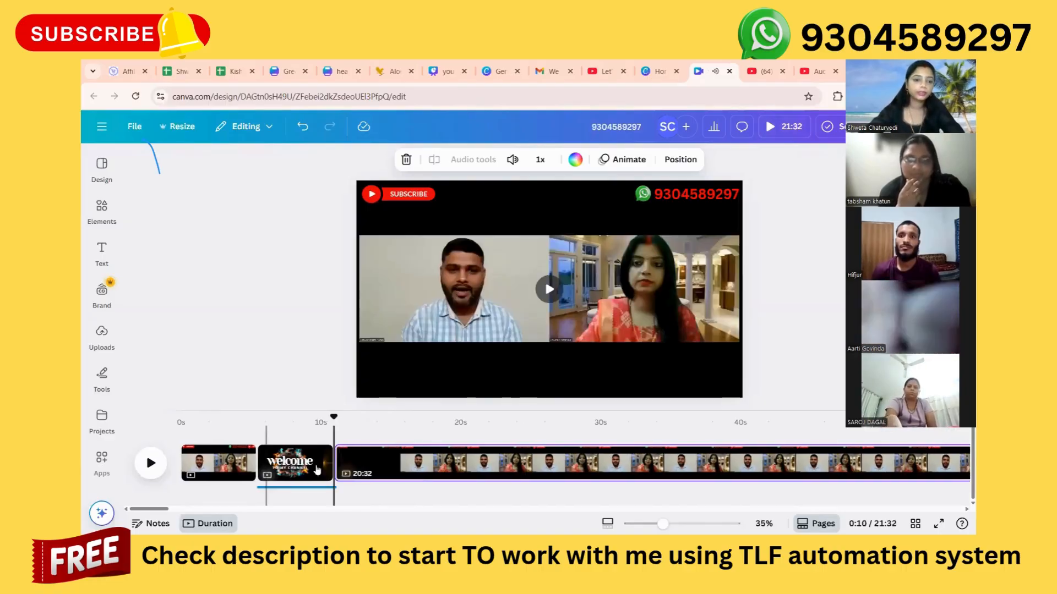
click(152, 464)
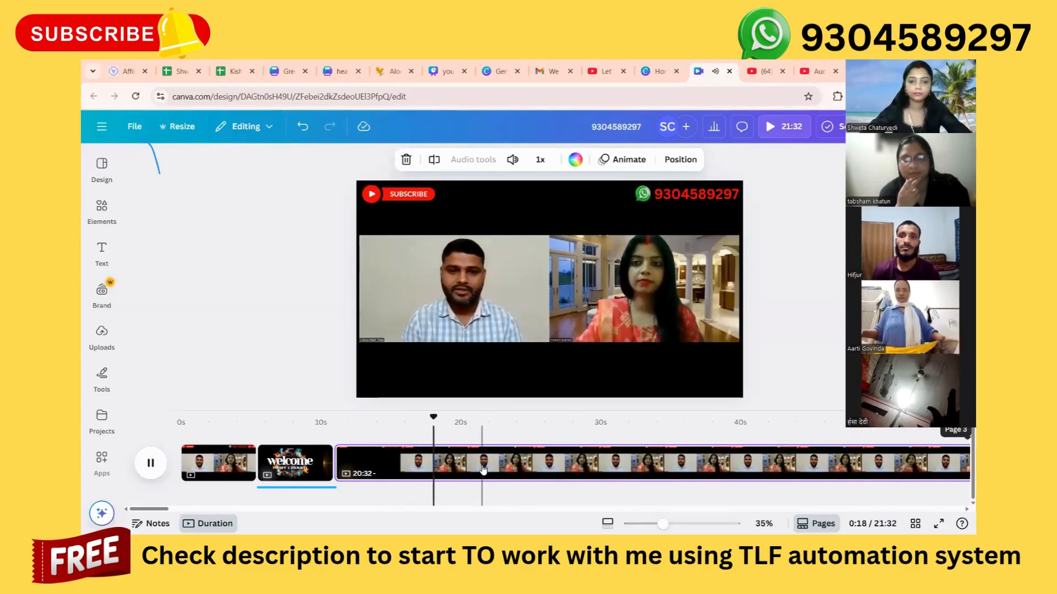
click(482, 469)
scroll(641, 468, right, 4)
scroll(641, 468, right, 15)
scroll(641, 468, right, 2)
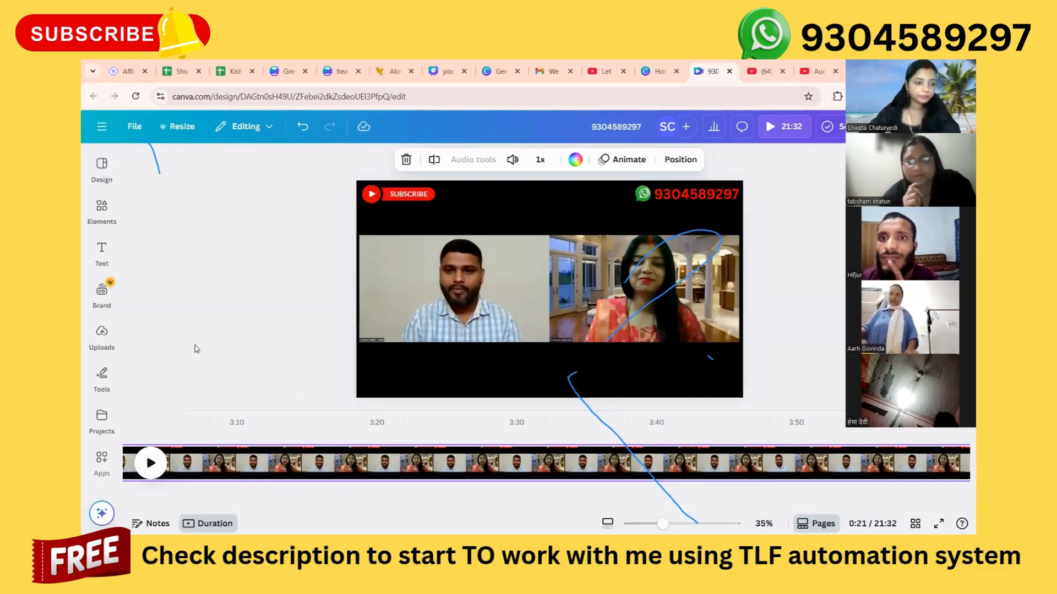
Add the uploaded yellow Forever eagle logo image to the long meeting video page.
click(98, 351)
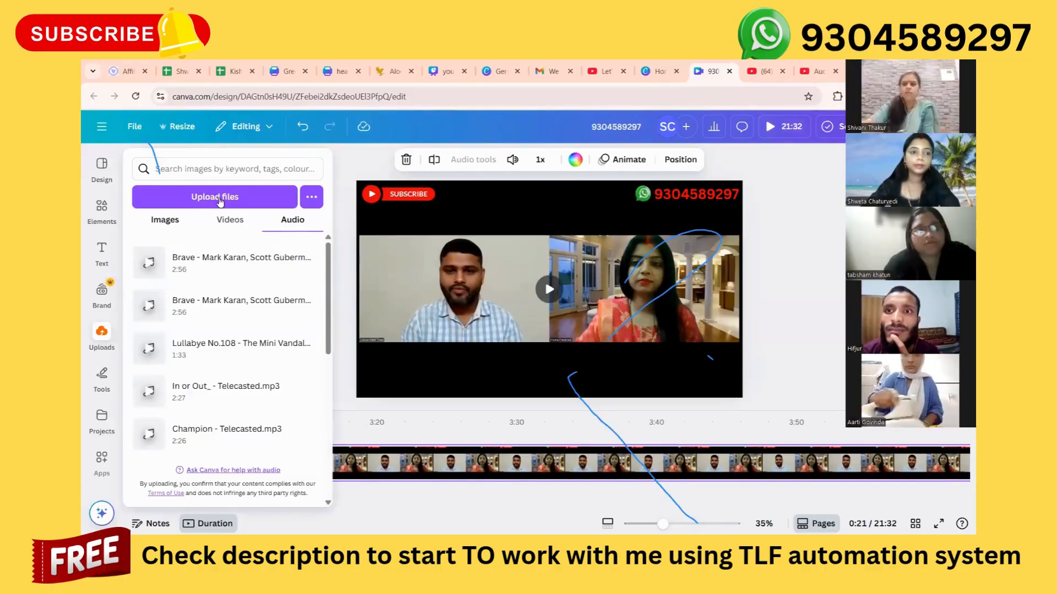
click(162, 221)
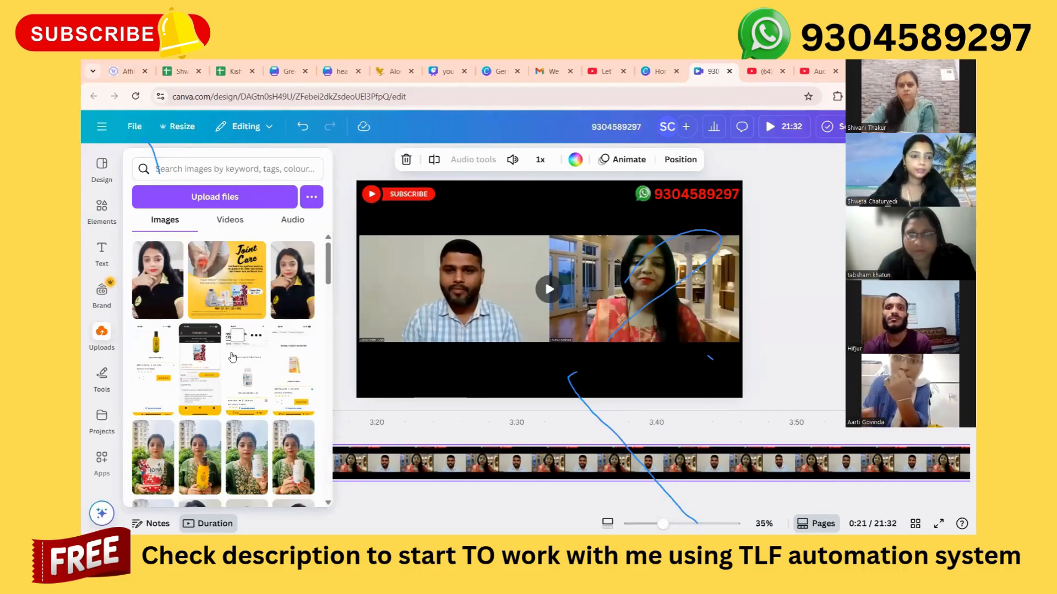
scroll(238, 388, down, 4)
scroll(238, 388, down, 4)
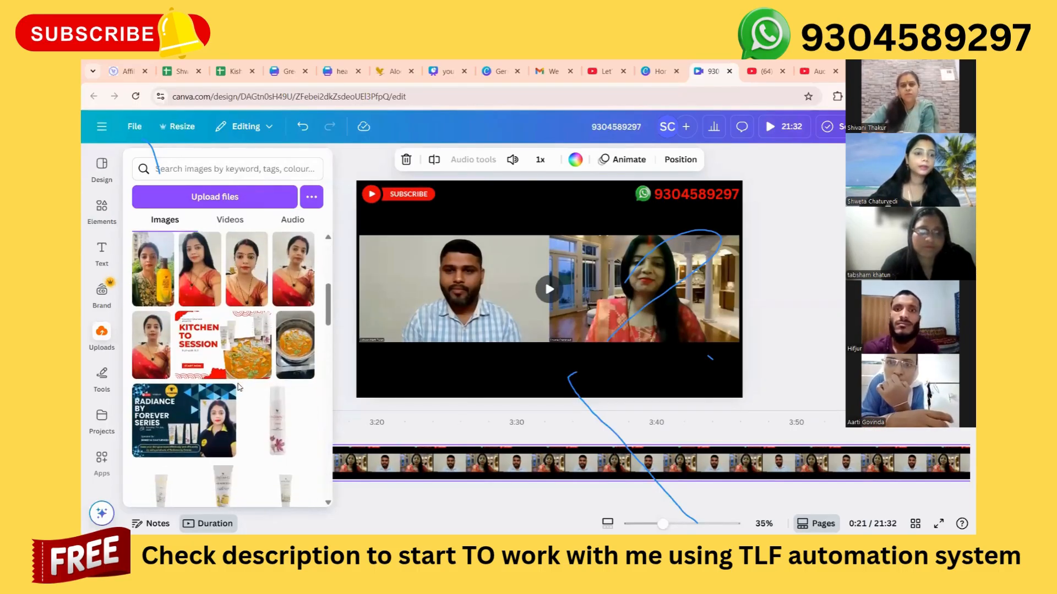
scroll(238, 387, down, 3)
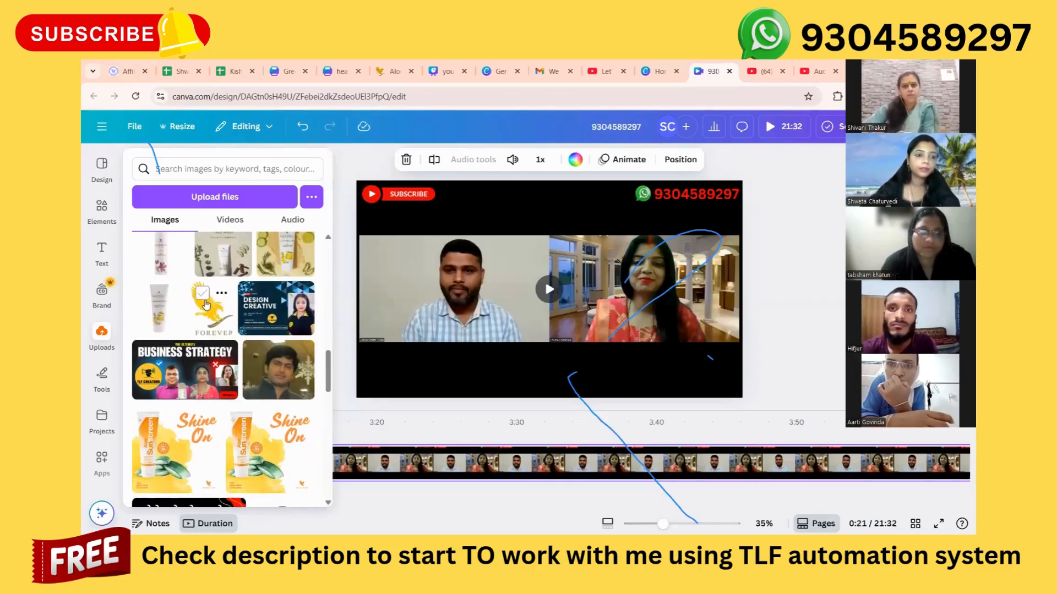
click(203, 295)
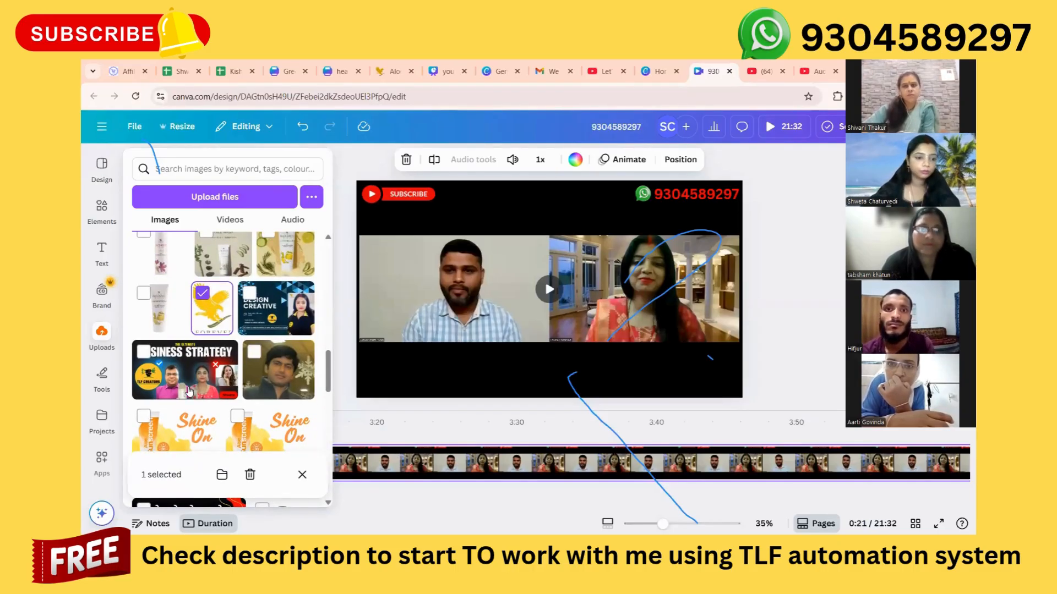
scroll(191, 399, down, 3)
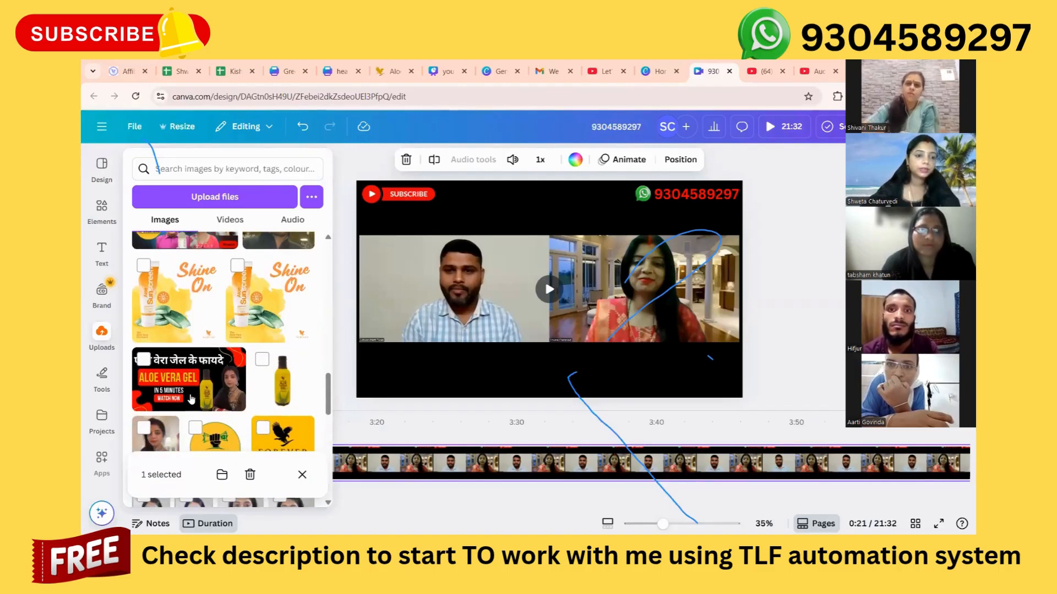
scroll(191, 399, up, 2)
click(203, 278)
click(215, 302)
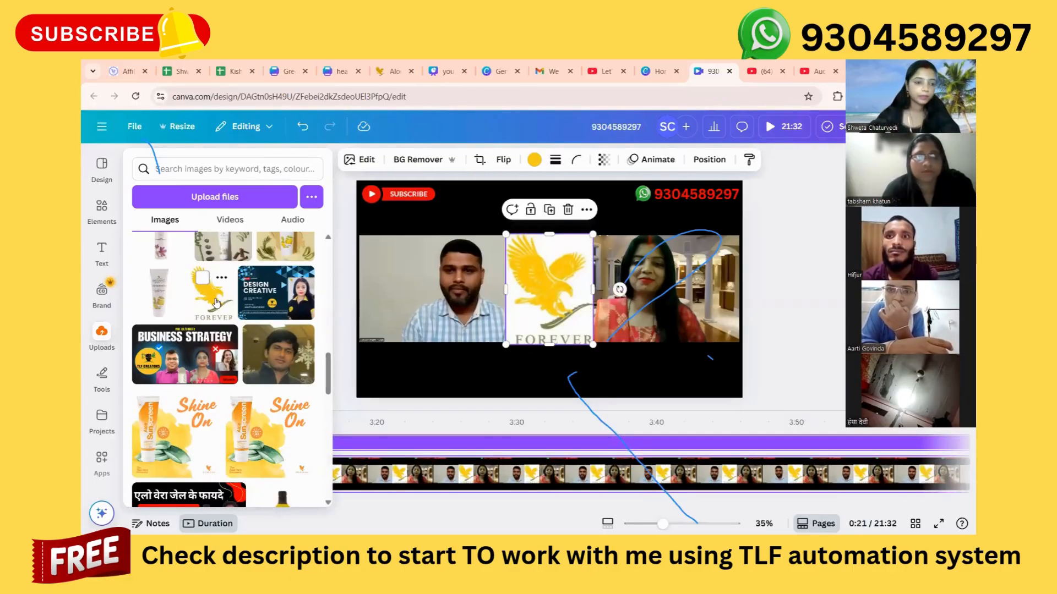
Add the uploaded TLF Creators logo with its background removed as a small icon directly beside the Subscribe element.
scroll(236, 402, down, 4)
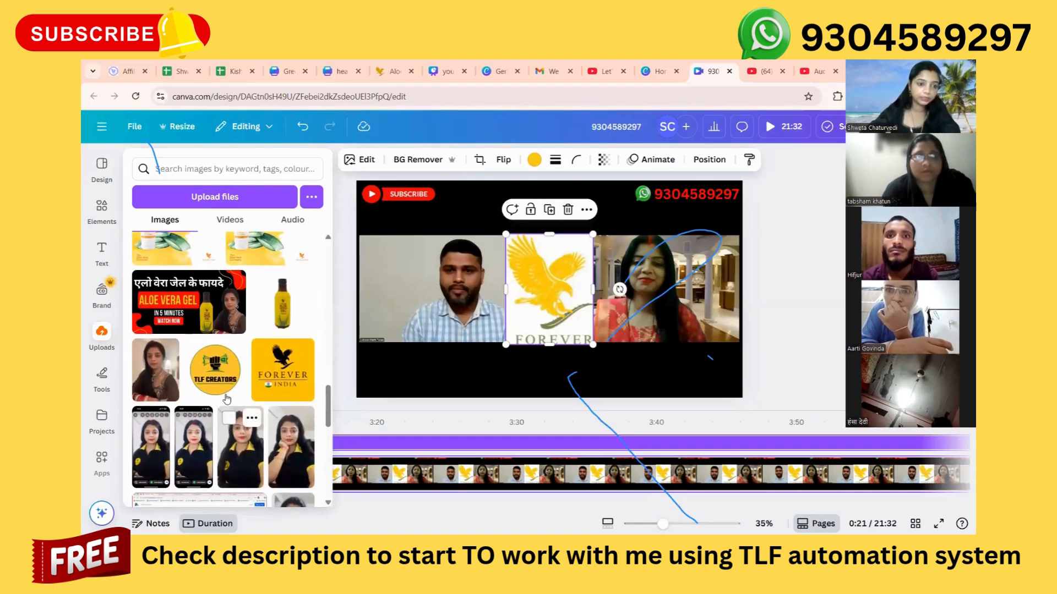
click(223, 378)
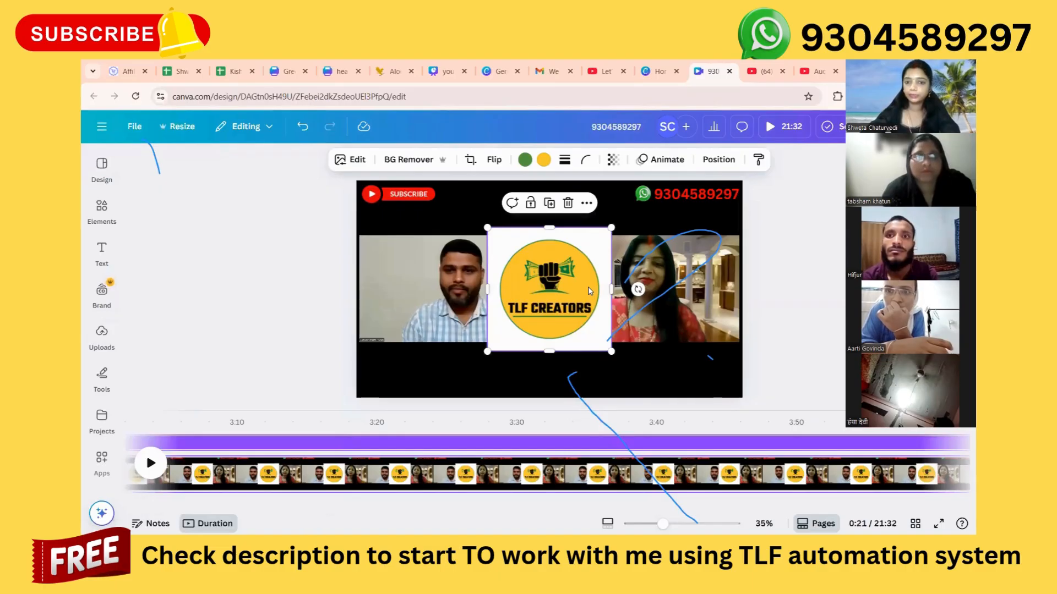
click(401, 160)
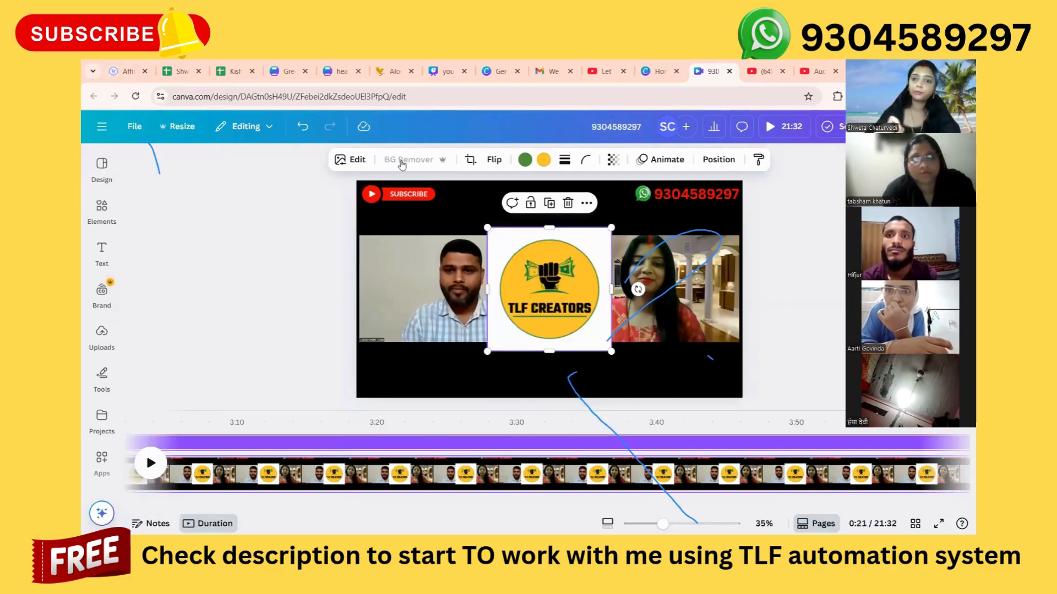
drag(548, 297, 425, 297)
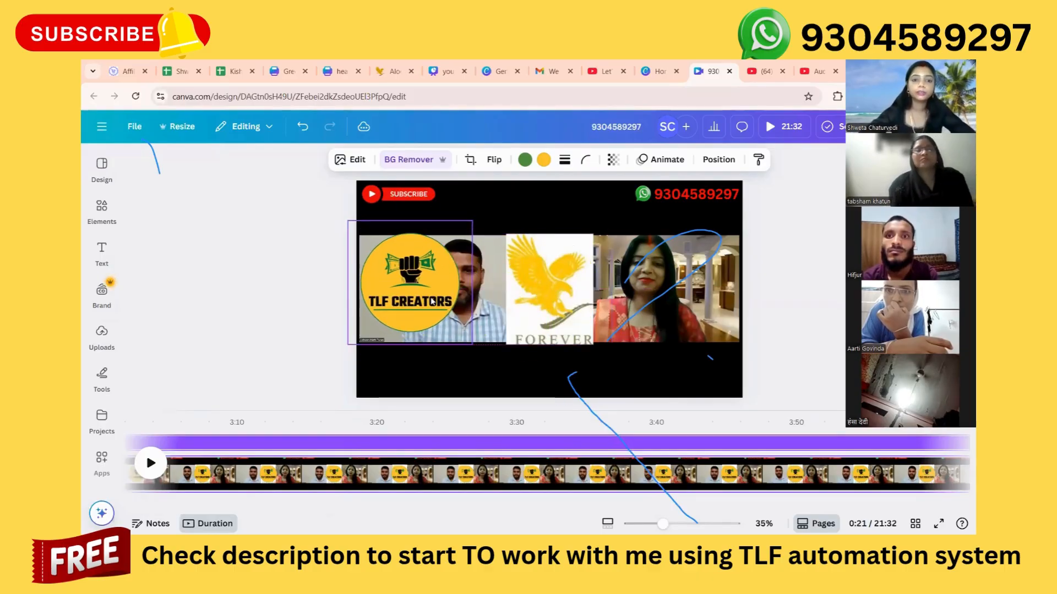
drag(472, 224, 453, 196)
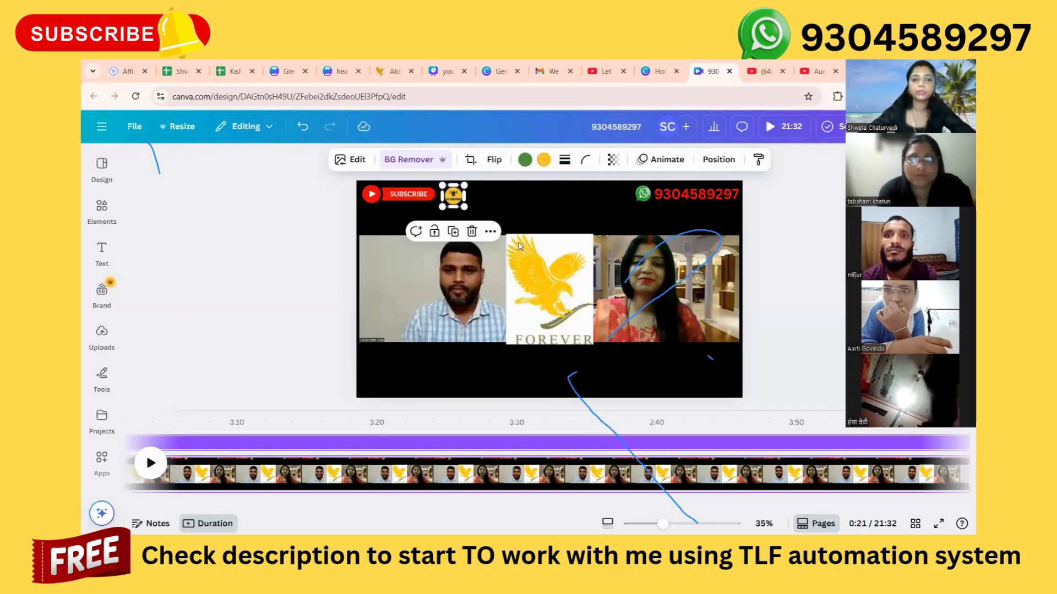
Remove the Forever eagle logo's background and shrink it to a small icon just left of the WhatsApp icon.
click(574, 307)
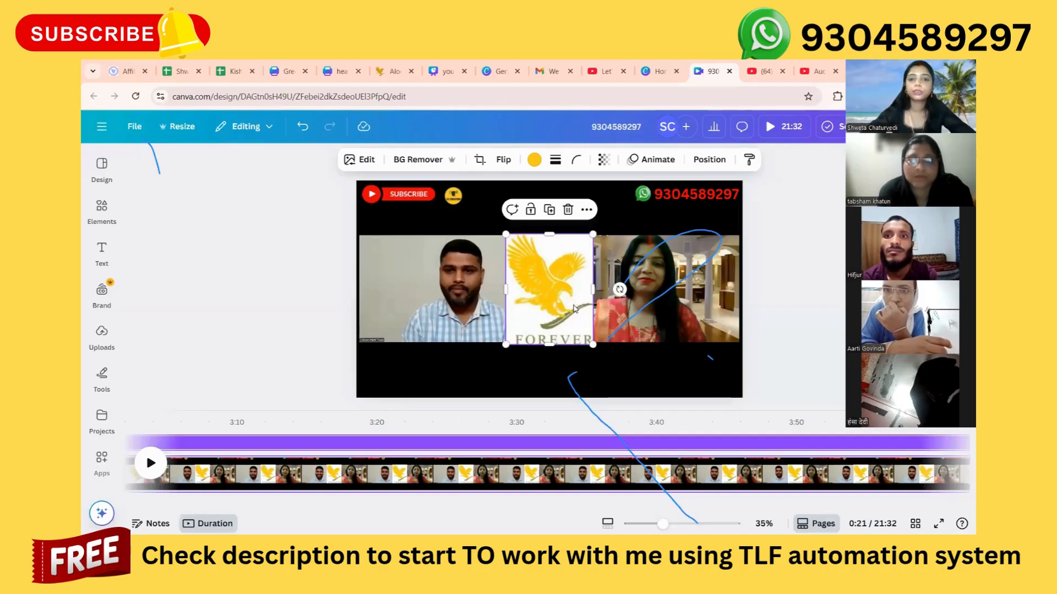
click(423, 159)
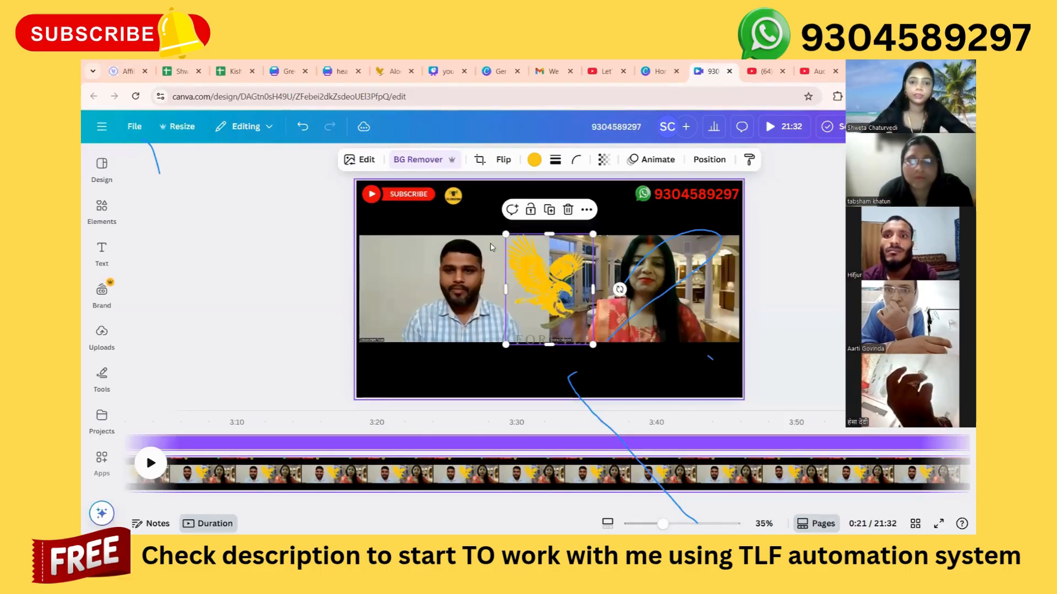
drag(506, 344, 623, 235)
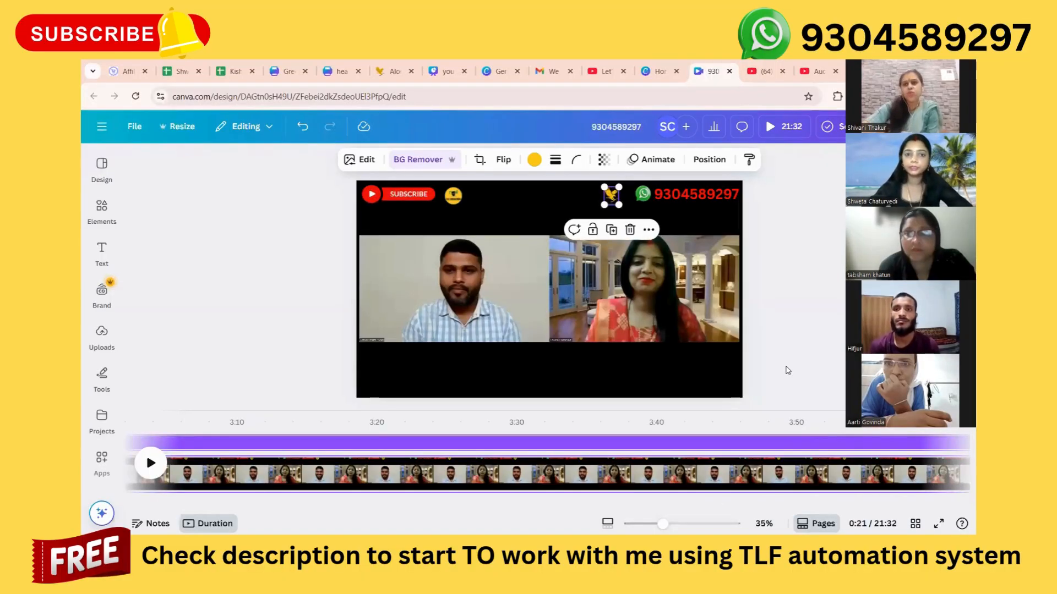
click(794, 343)
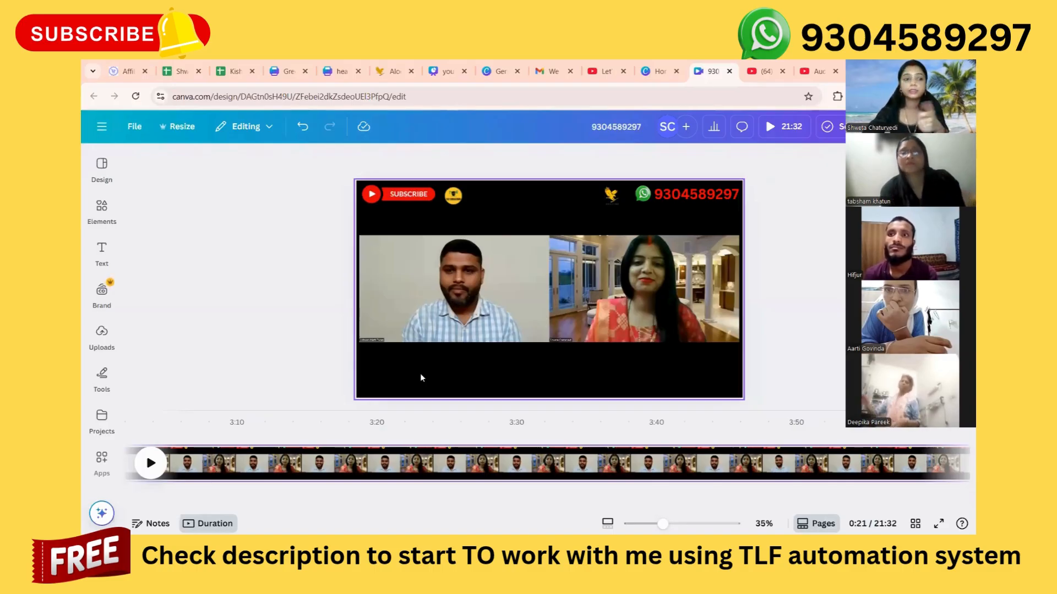
Add a subheading to the meeting page reading "If want to work with me check free gift in description".
click(101, 258)
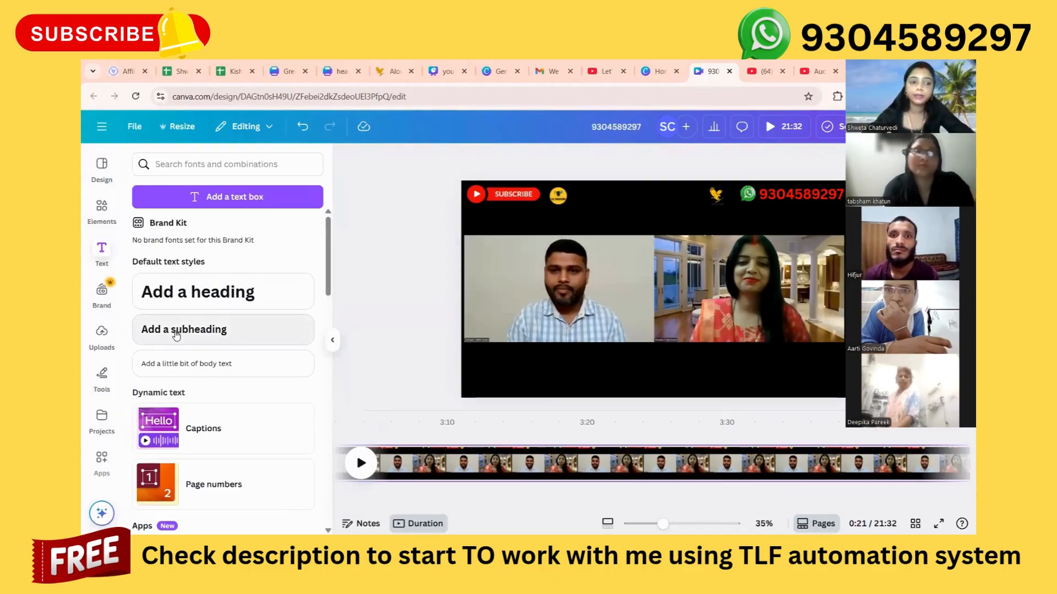
click(176, 330)
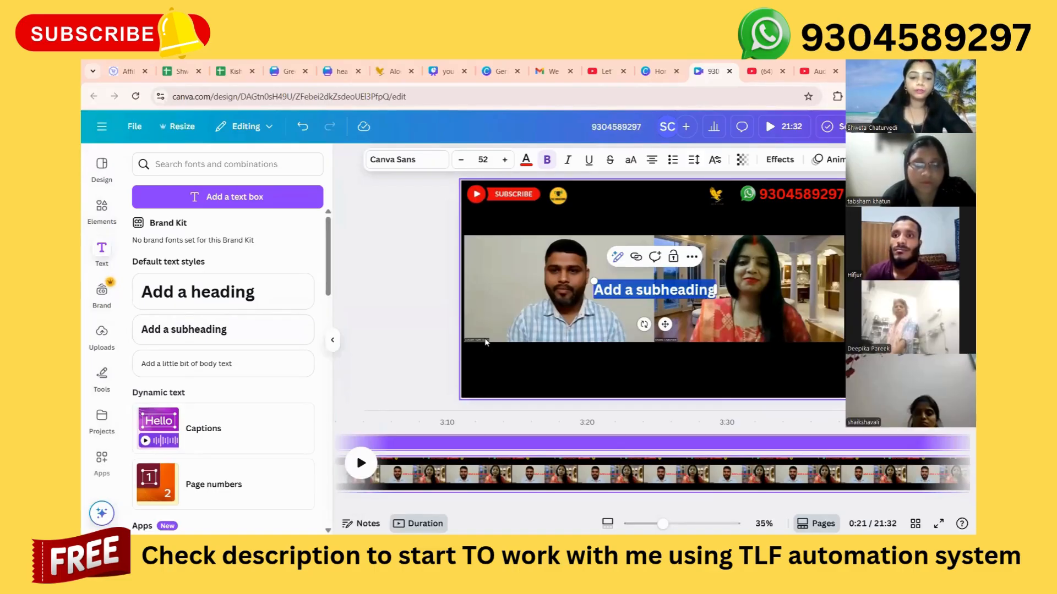
key(BackSpace)
text(if want to work w)
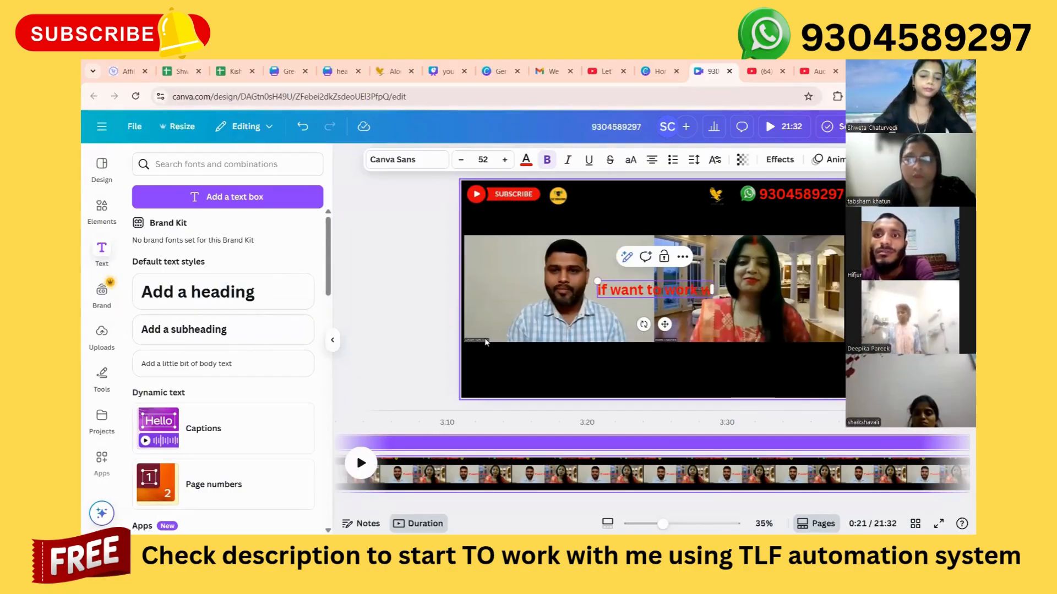
text(ith me che)
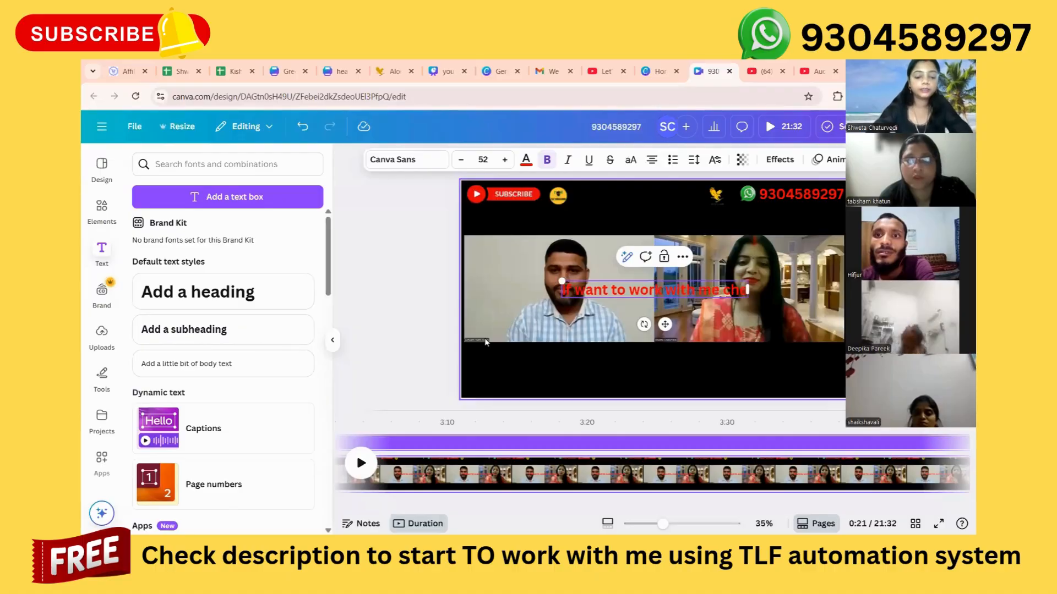
text(ck fi)
text(ee gift in des)
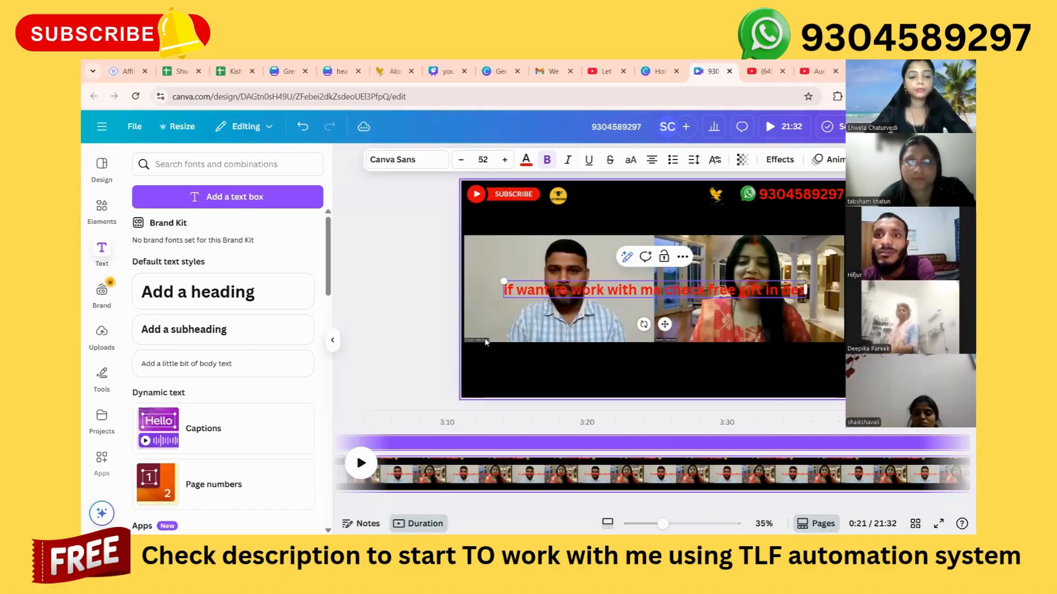
text(cription)
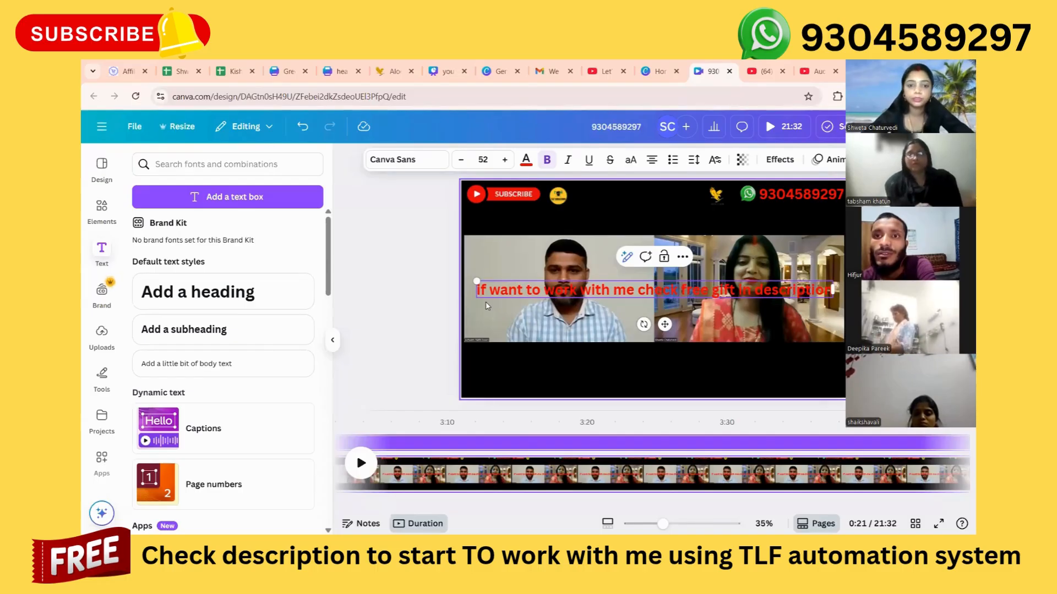
click(426, 286)
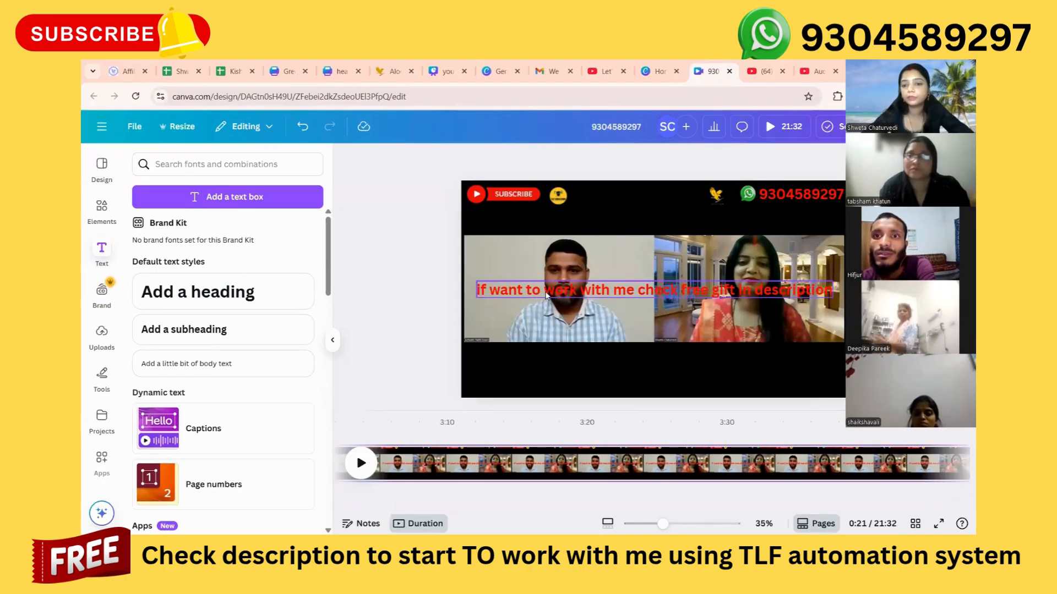
click(545, 292)
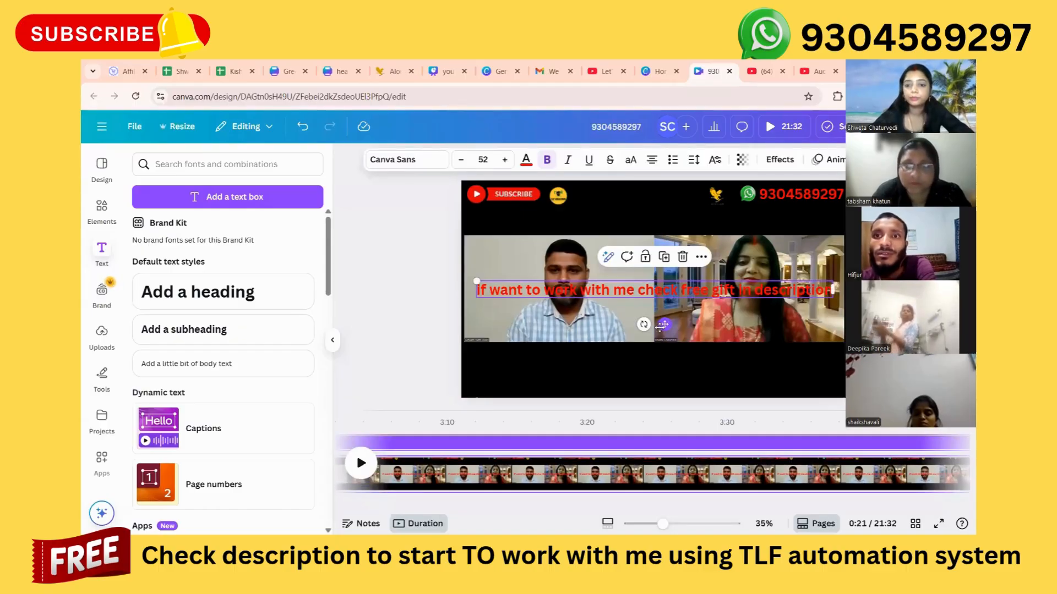
Move the red free-gift text into the black band below the footage, align it toward the right edge, and shrink it to size 47.1.
drag(663, 325, 663, 398)
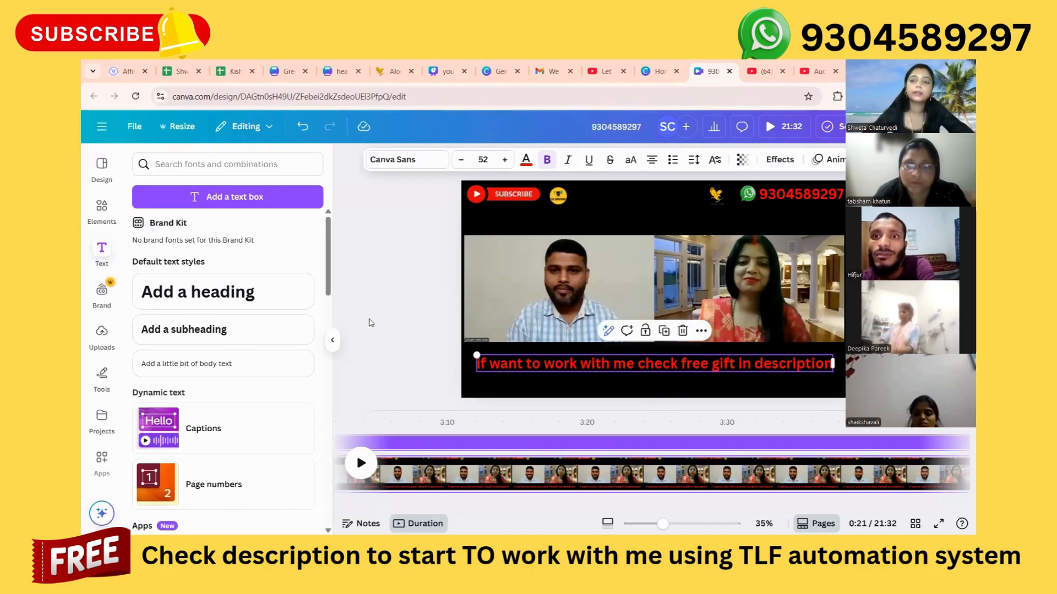
click(370, 323)
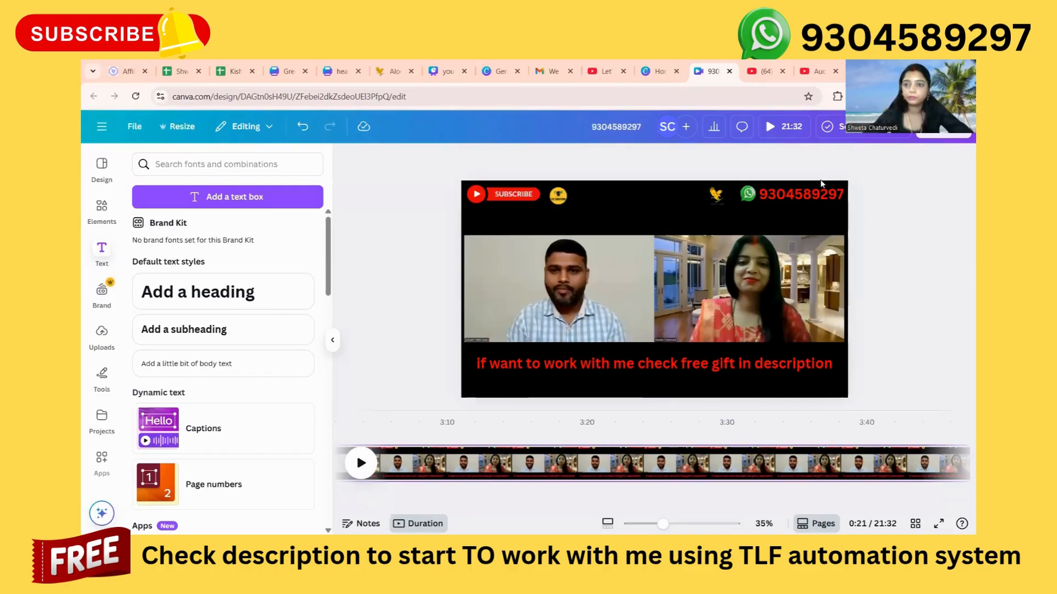
click(618, 373)
drag(618, 372, 631, 364)
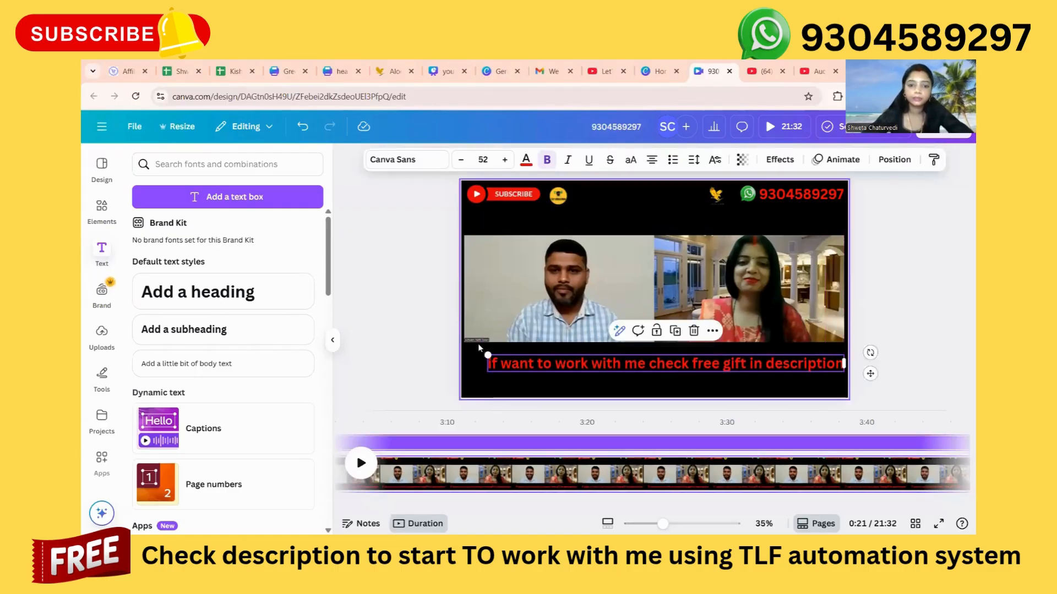
drag(484, 352, 519, 355)
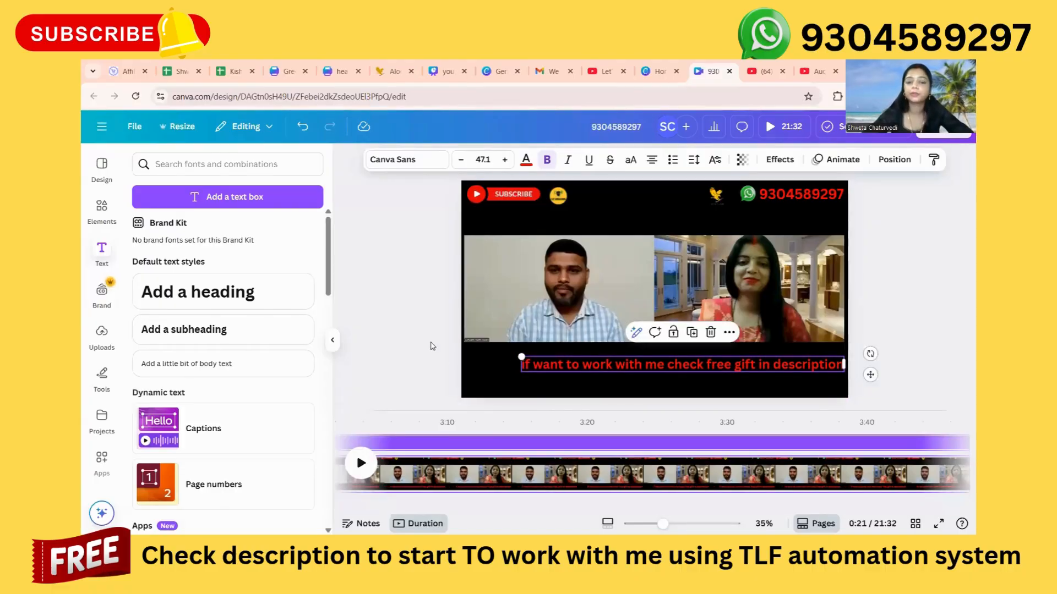
click(431, 345)
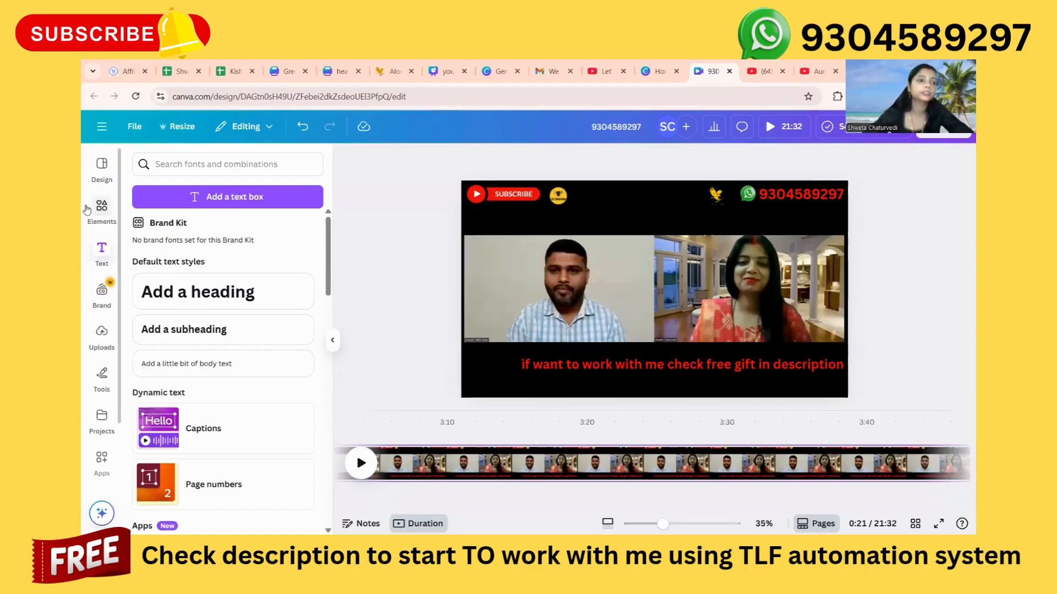
Search the elements library for "free gift" and show all matching graphics.
click(99, 213)
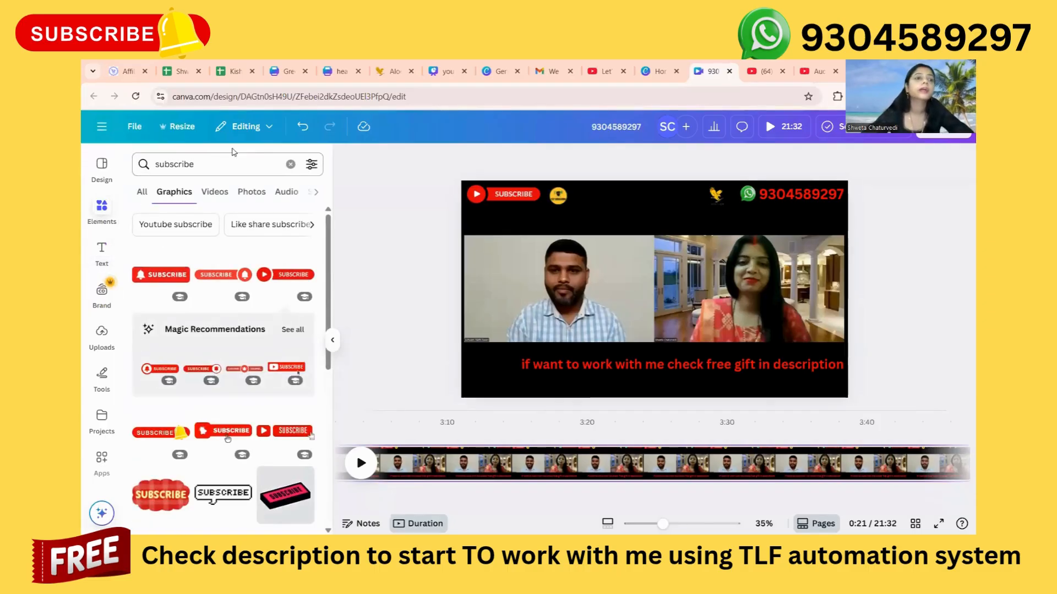
click(291, 165)
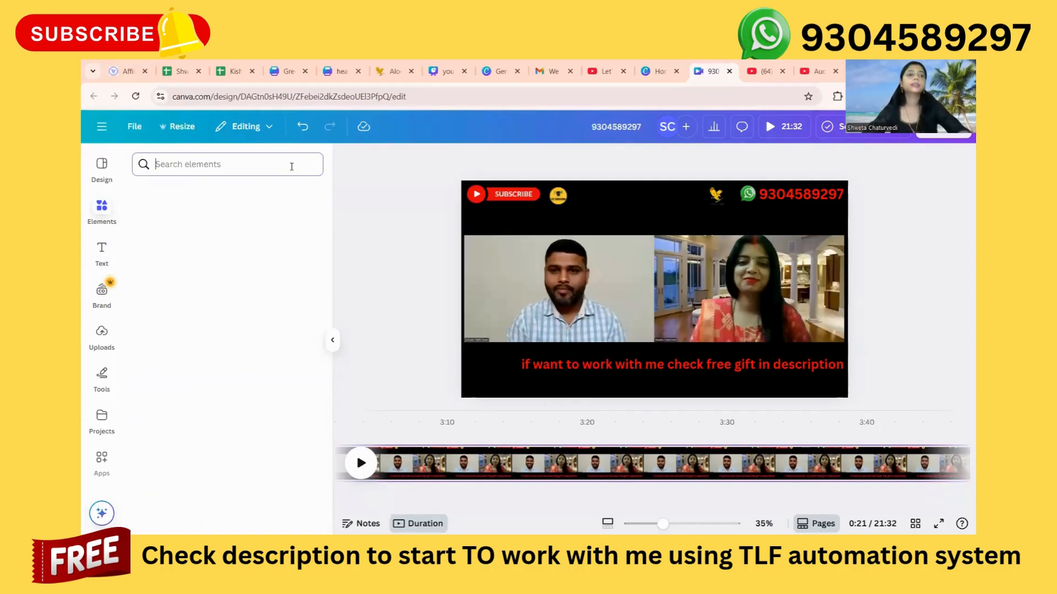
text(fre)
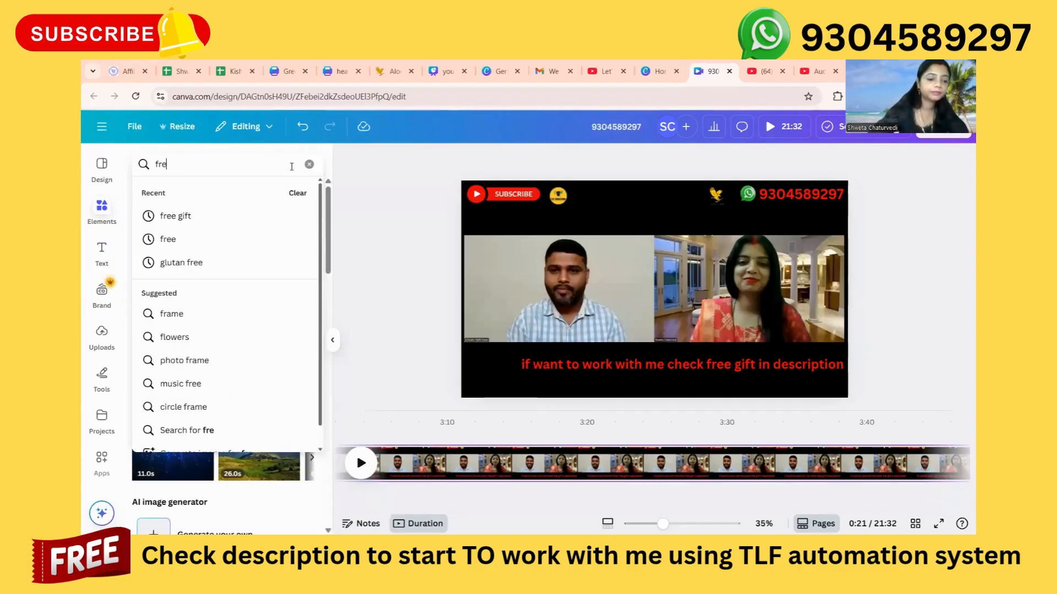
text(e gift)
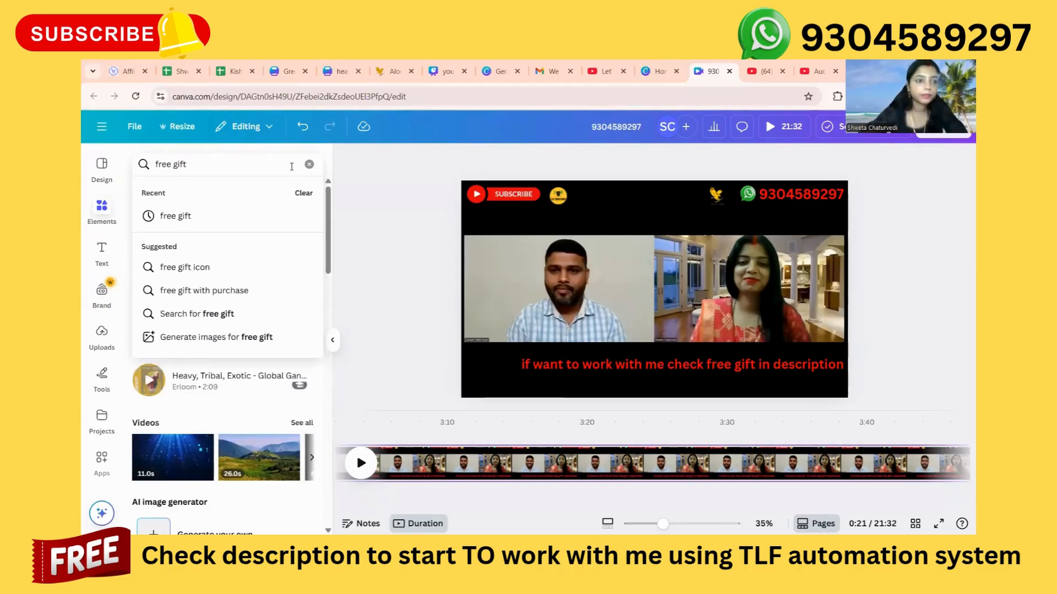
key(Return)
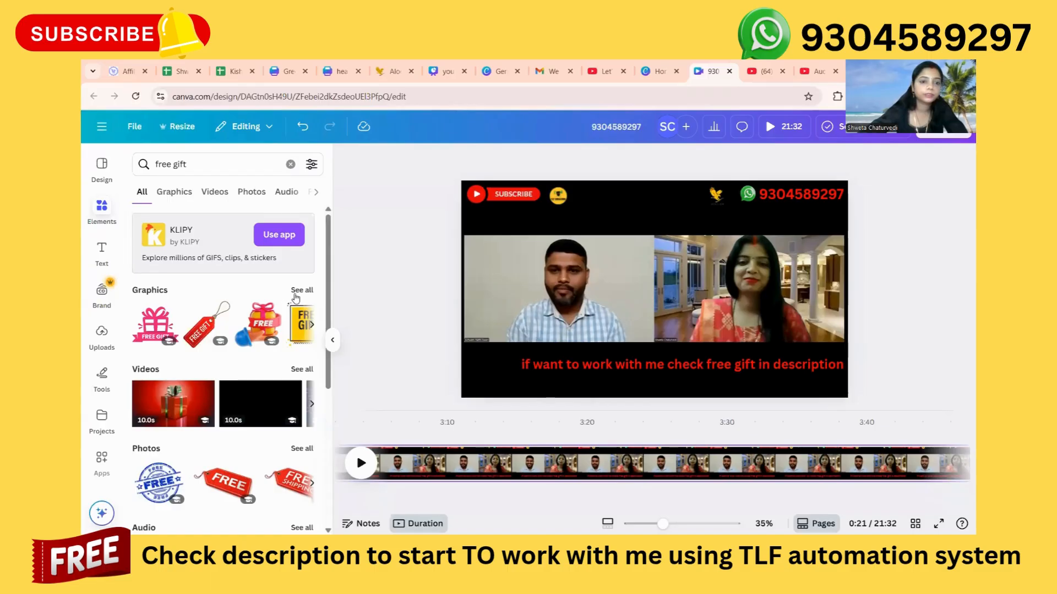
click(301, 290)
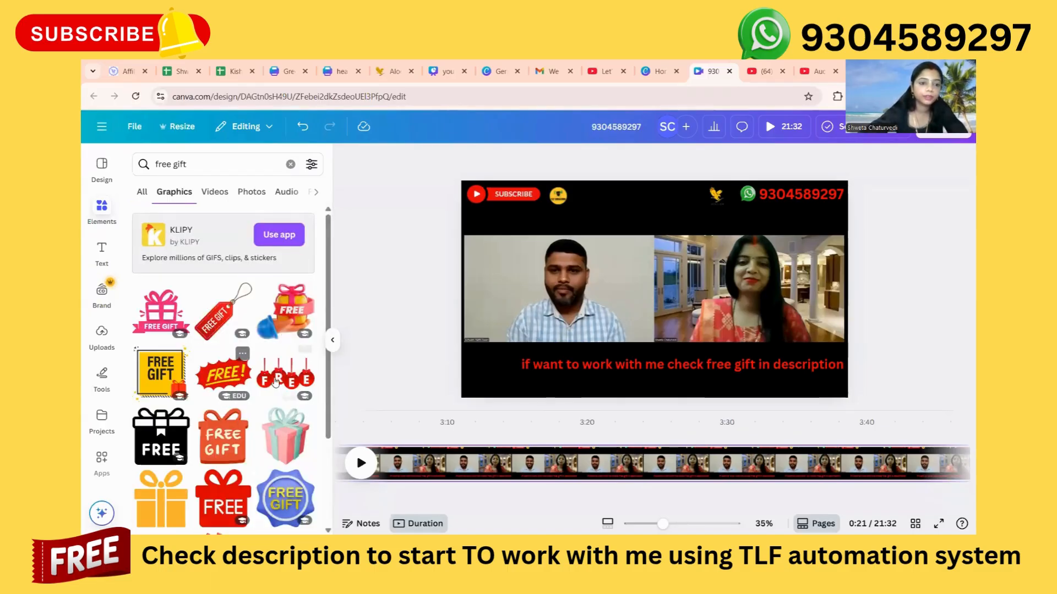
click(286, 380)
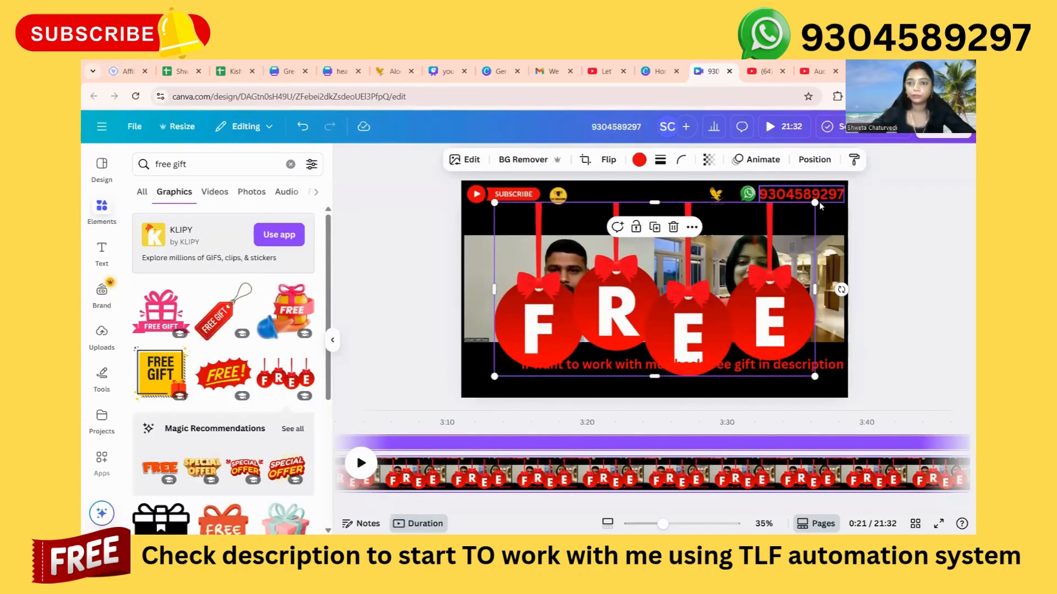
drag(820, 206, 502, 399)
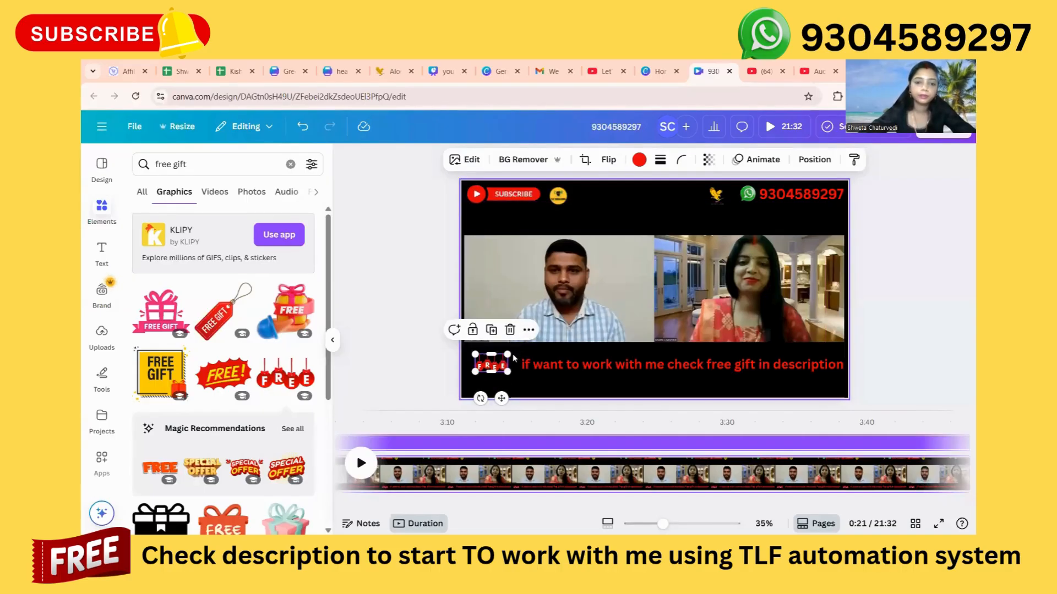
drag(507, 354, 514, 350)
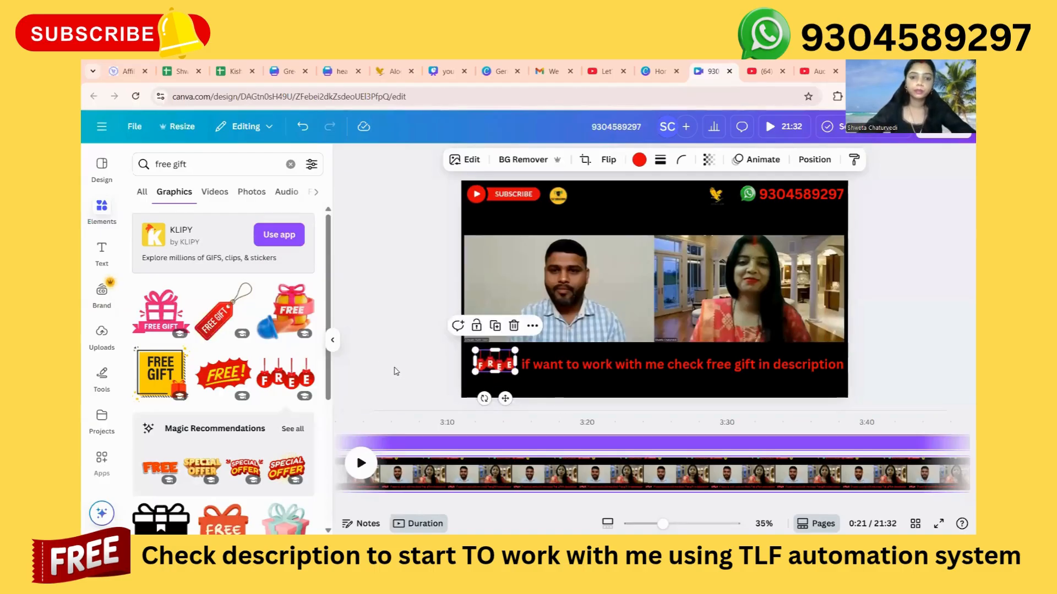
click(394, 371)
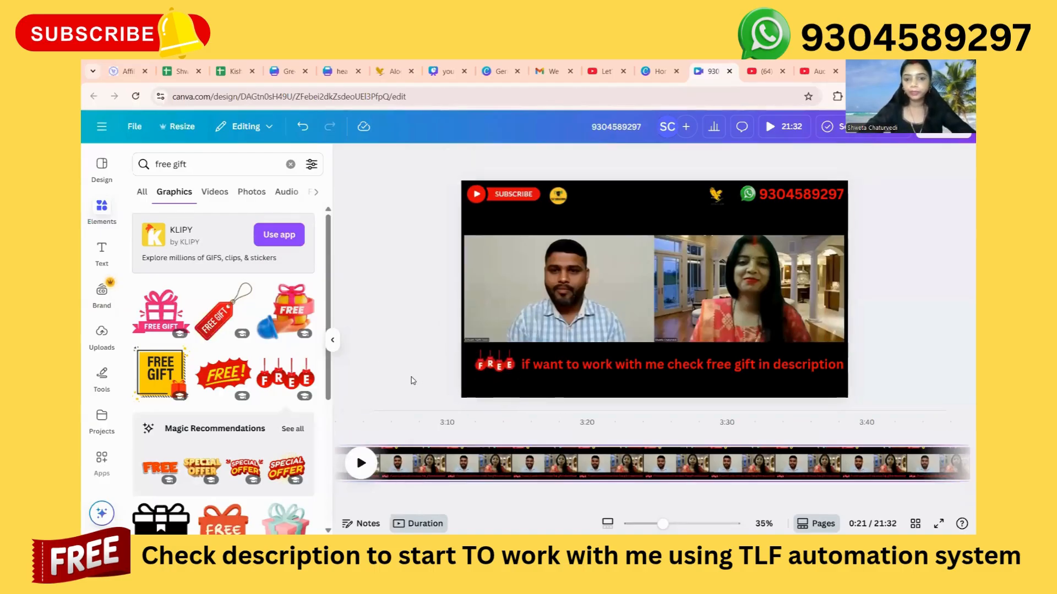
click(488, 368)
click(513, 326)
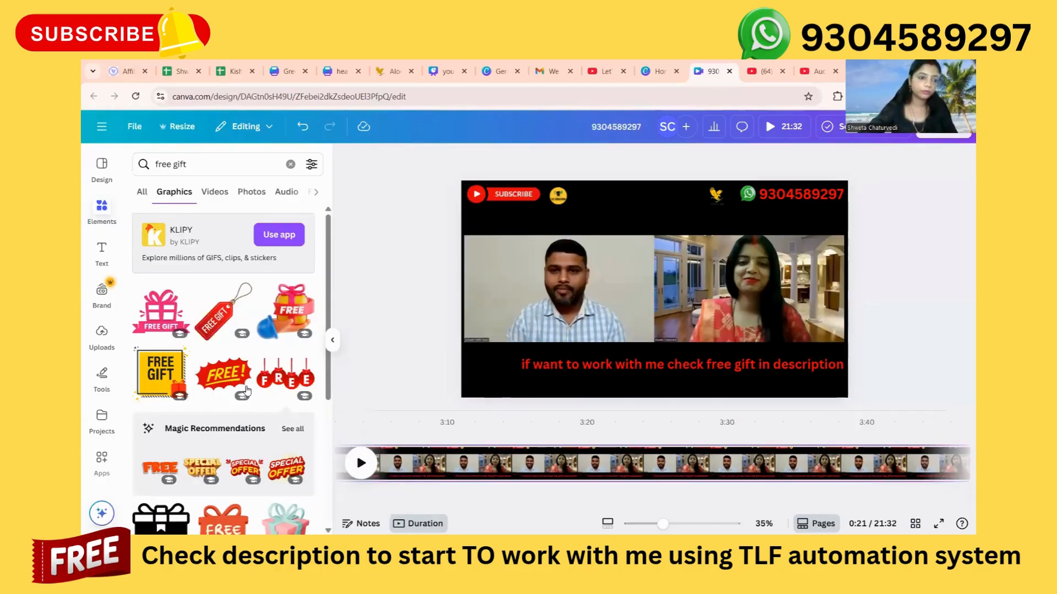
Add the pink FREE GIFT box graphic, shrink it to a small icon and place it just left of the red call-to-action text.
click(161, 311)
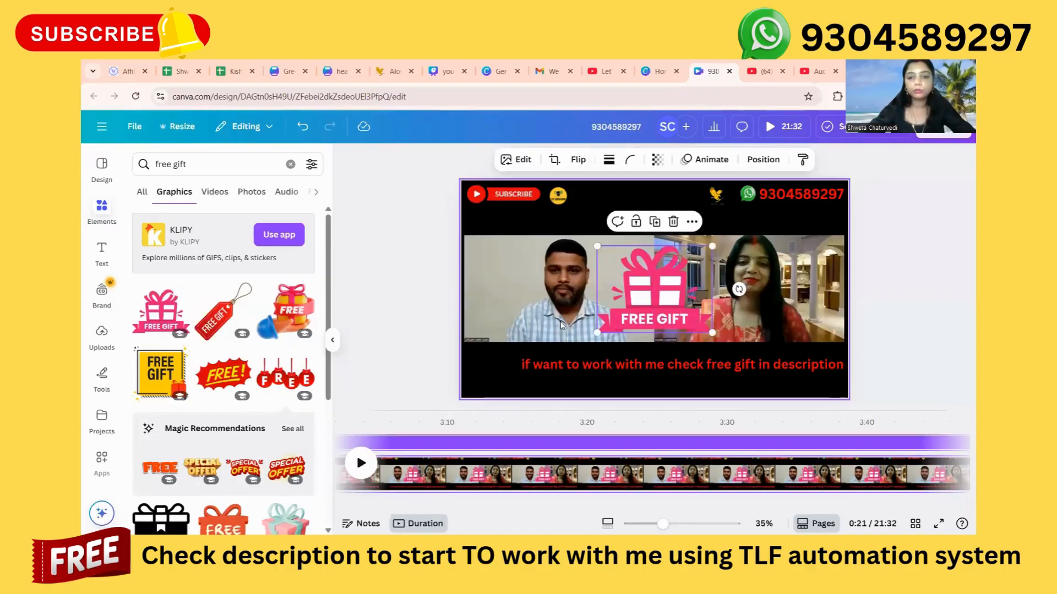
drag(711, 246, 644, 335)
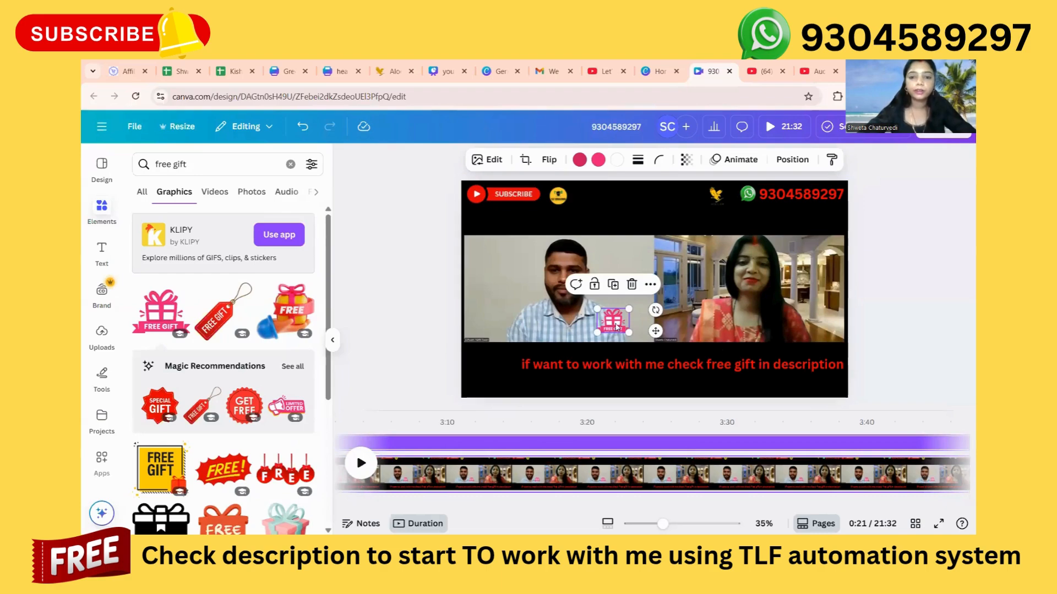
drag(615, 326, 498, 367)
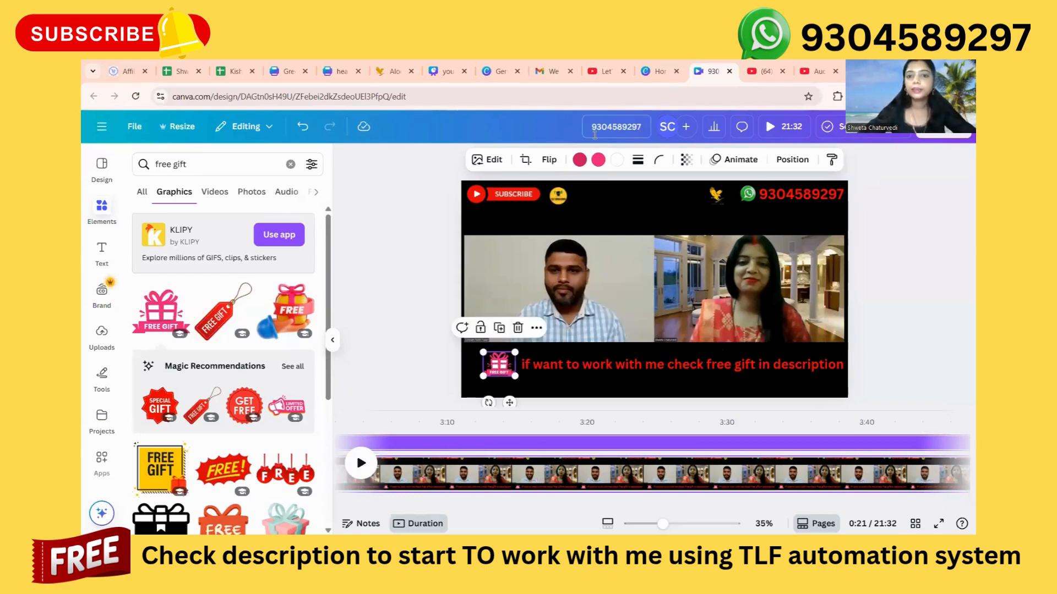
Recolour both pink shades of the FREE GIFT icon to the vivid red from the document colours.
click(578, 160)
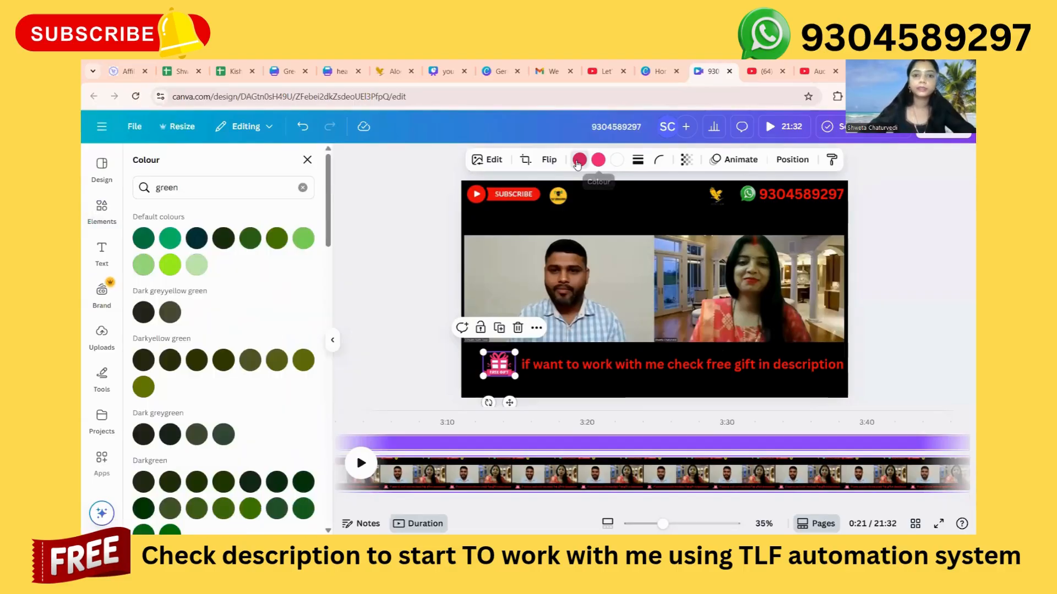
click(303, 188)
click(199, 249)
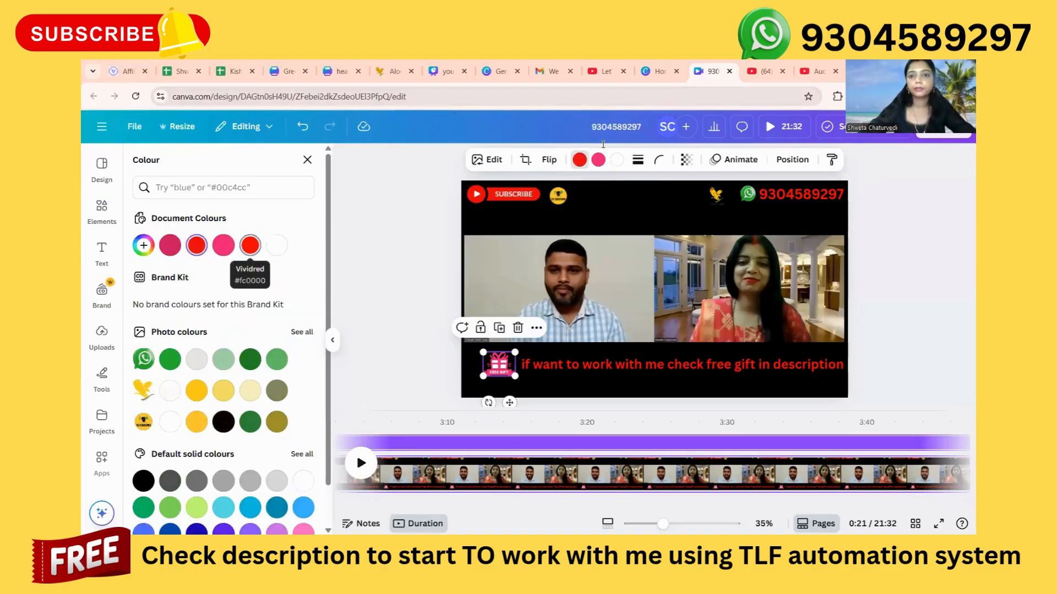
click(597, 160)
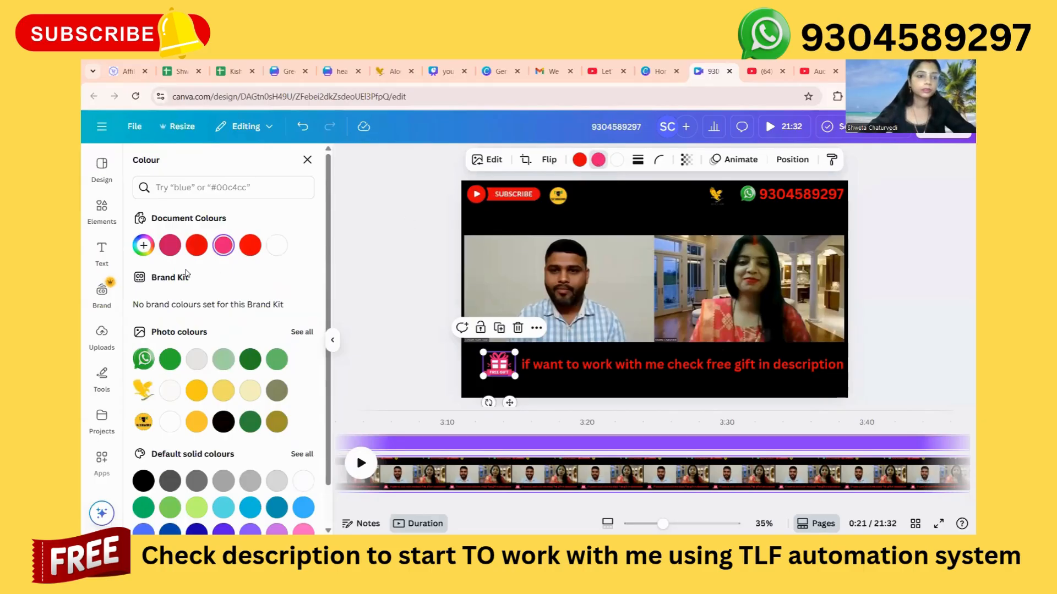
click(196, 249)
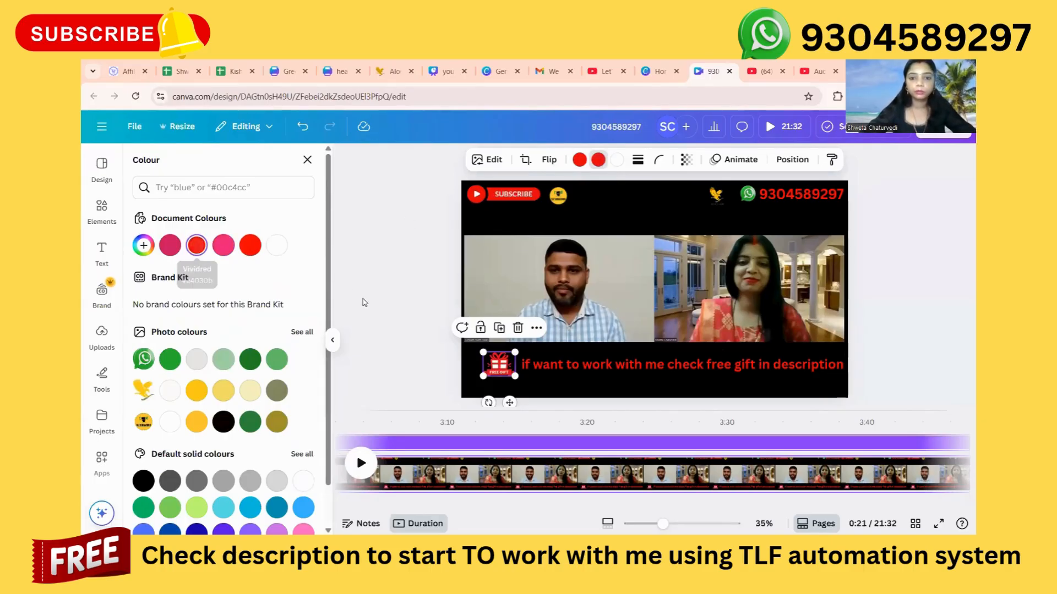
click(373, 359)
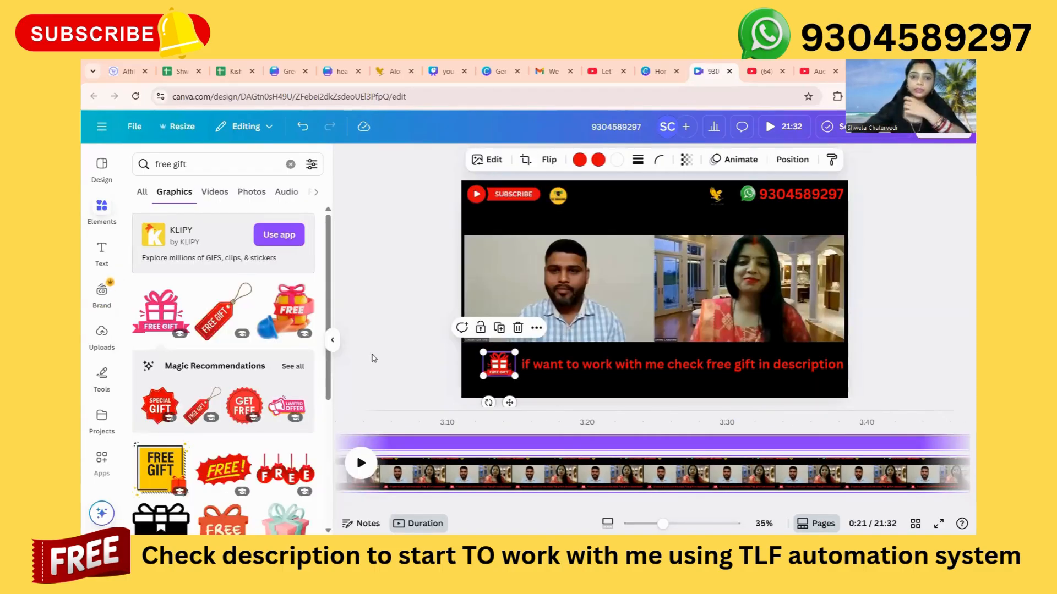
click(959, 138)
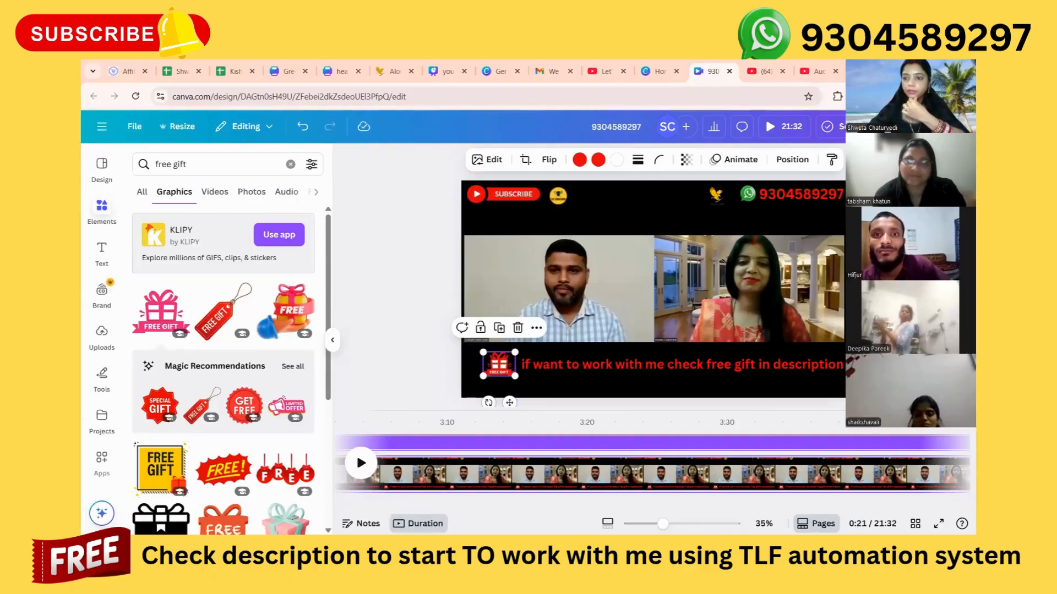
click(408, 269)
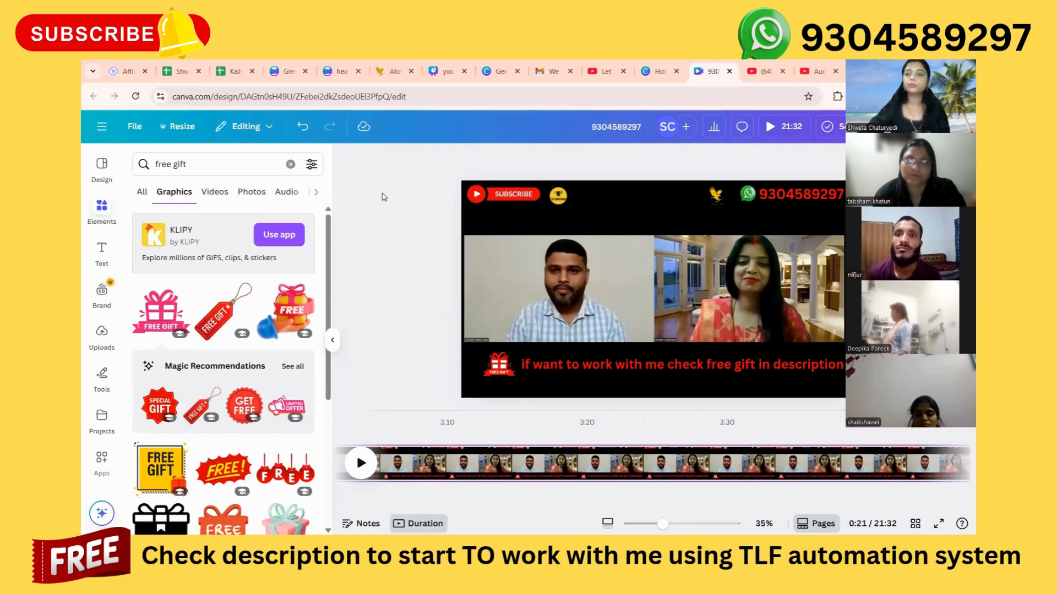
Start creating a new design and show the available video formats.
click(134, 126)
click(183, 212)
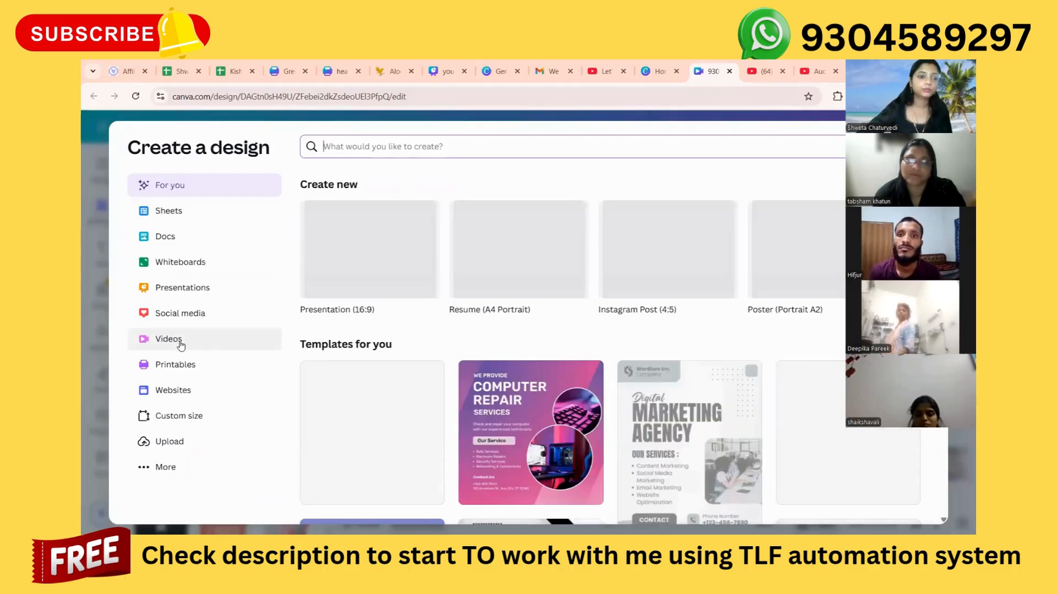
click(181, 345)
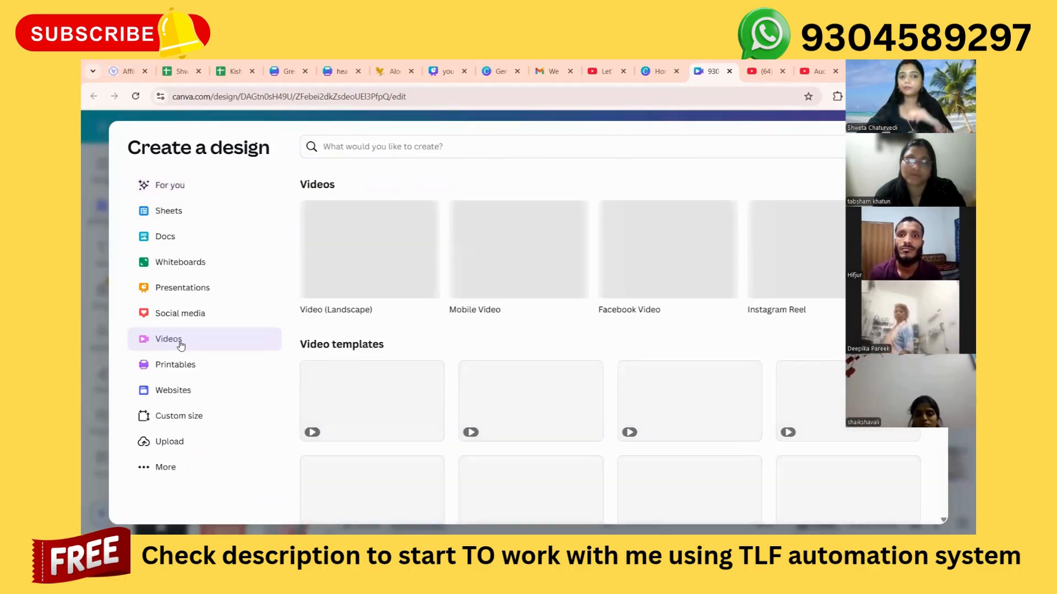